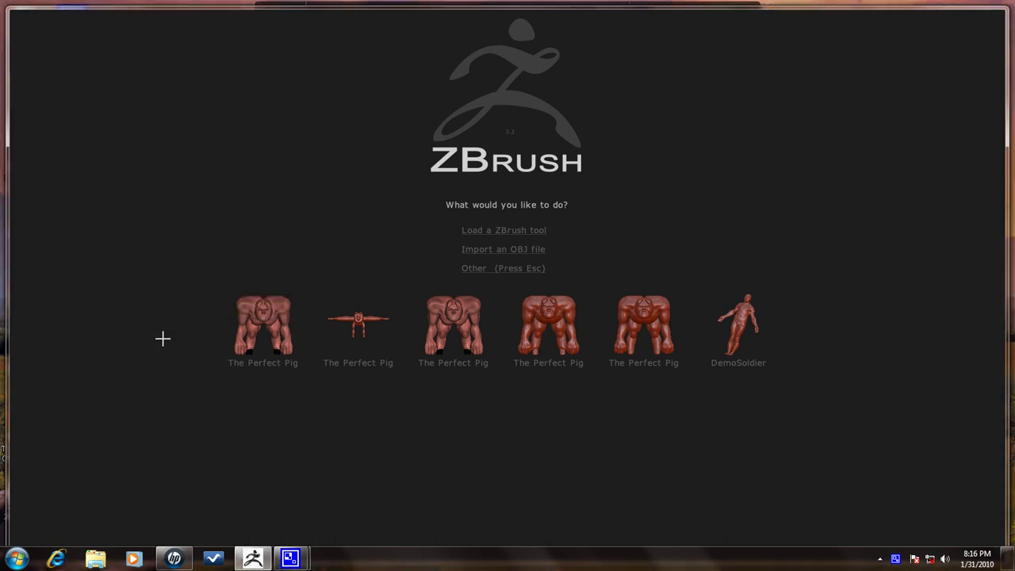
# - Import the OBJ file Alien BodyModel.obj from the Desktop
pyautogui.click(524, 249)
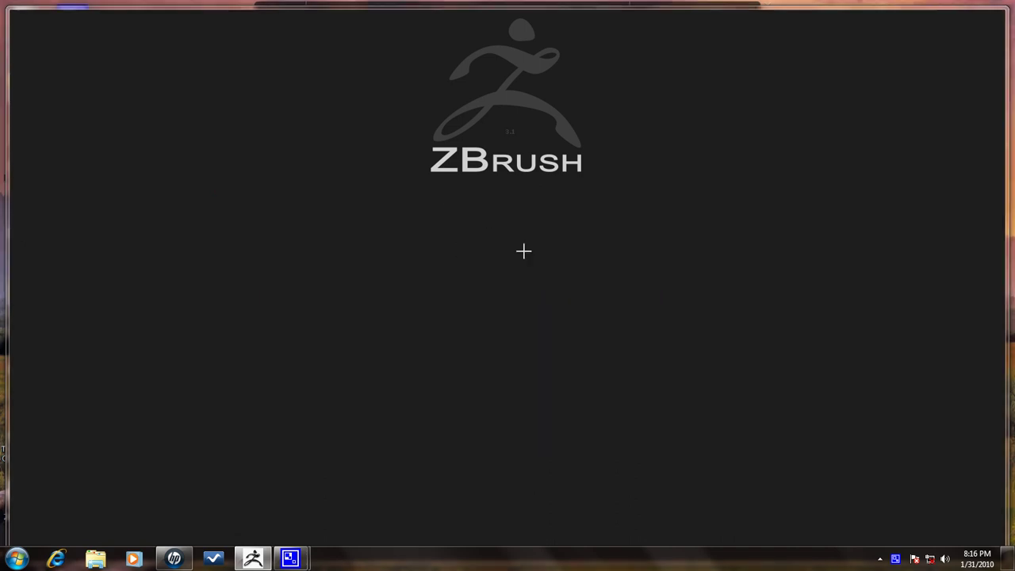
pyautogui.click(72, 104)
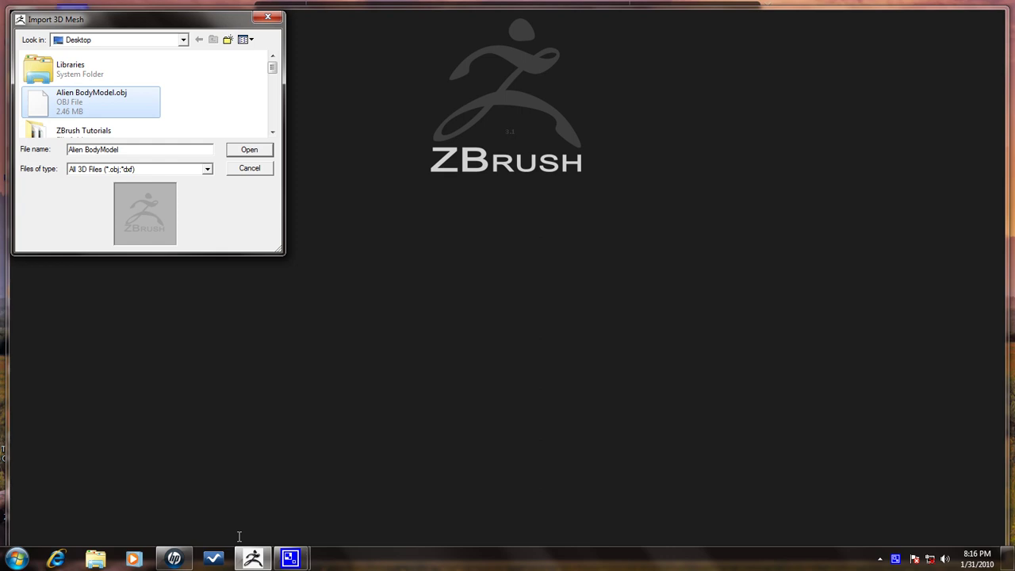
pyautogui.click(255, 151)
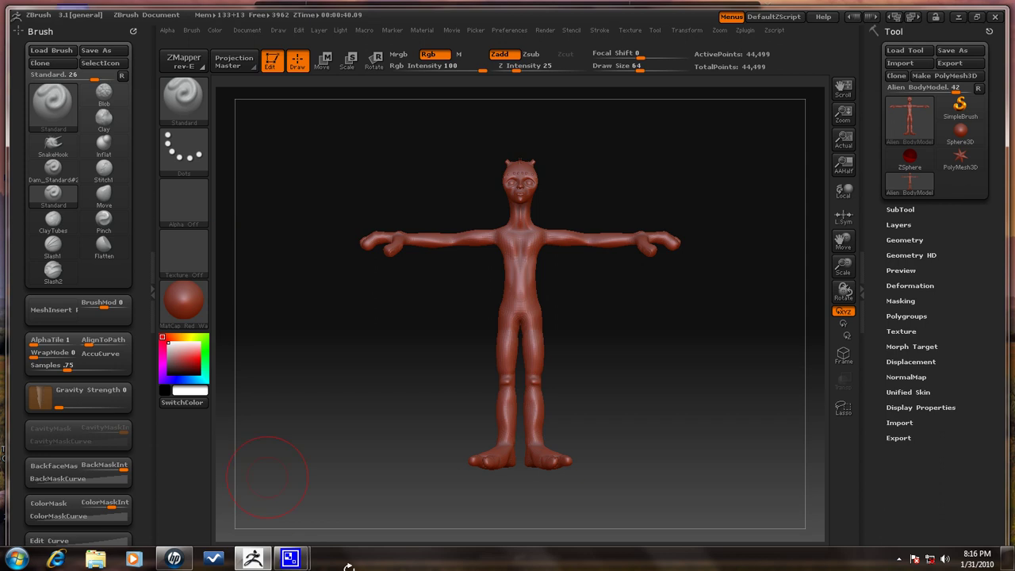
# - Subdivide the alien mesh three times to reach subdivision level 4
pyautogui.moveTo(614, 353); pyautogui.dragTo(805, 476)
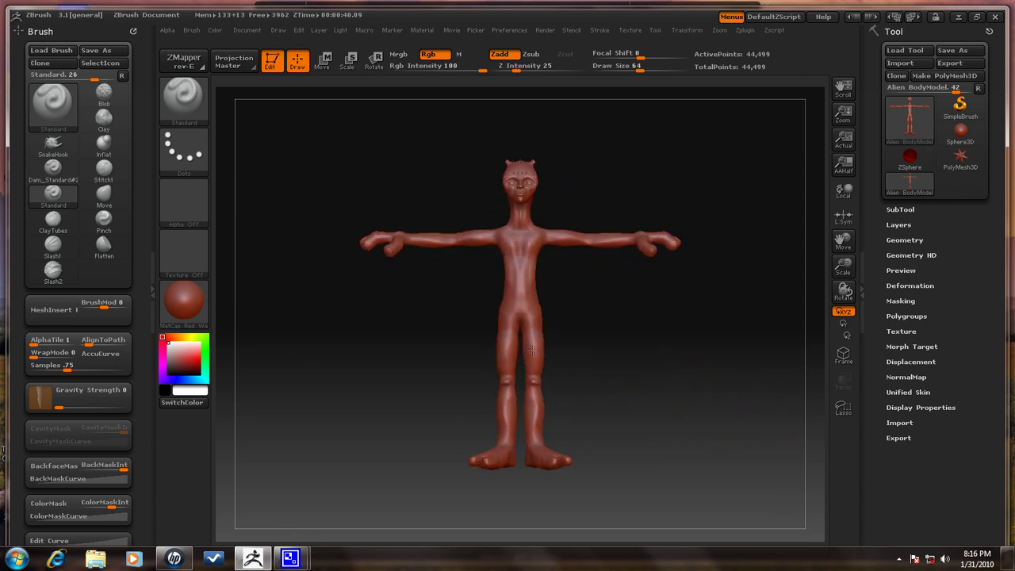
pyautogui.click(904, 240)
pyautogui.click(918, 299)
pyautogui.click(919, 299)
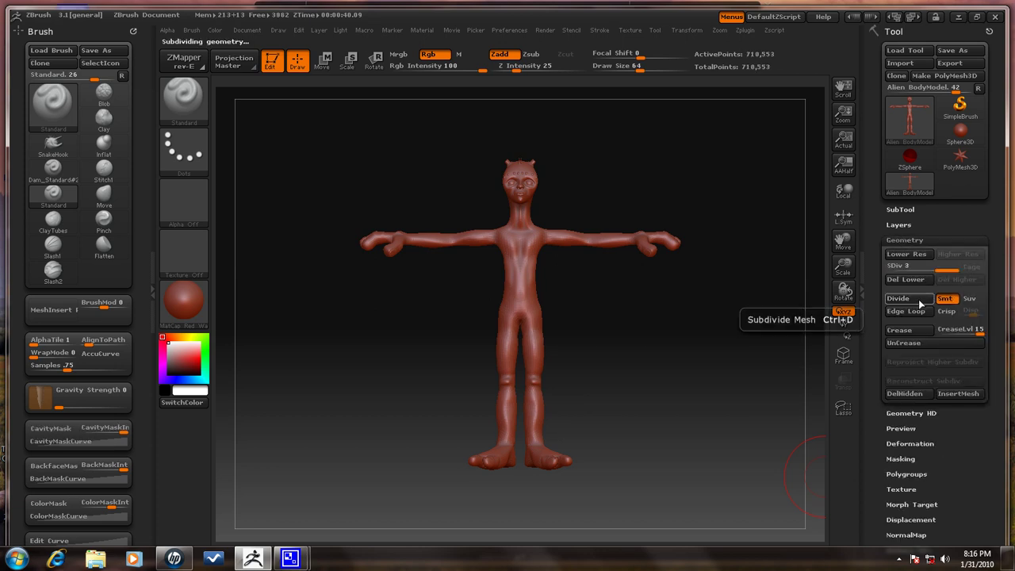
pyautogui.click(918, 299)
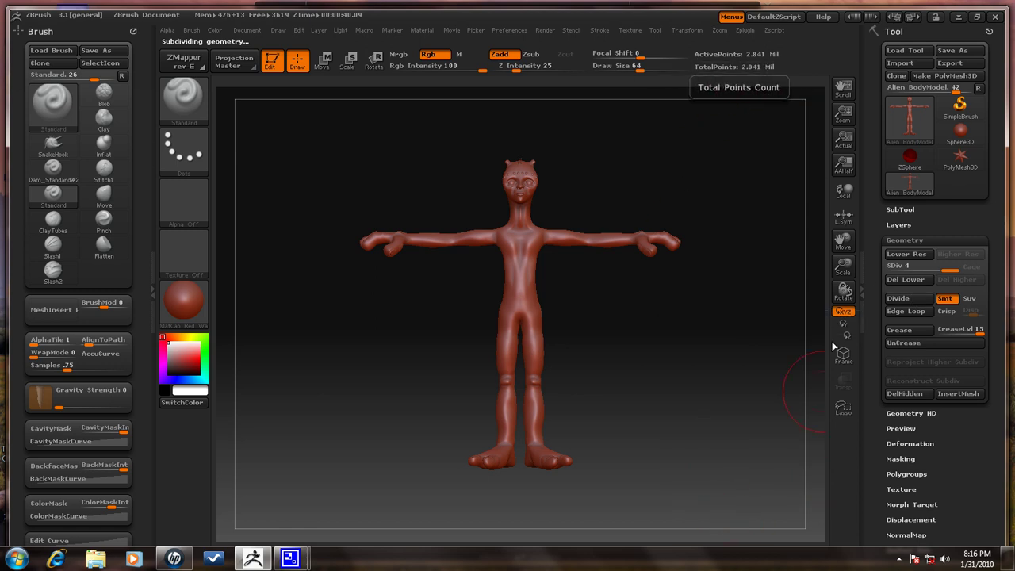
# - Apply the dk_hulk MatCap material to the alien model
pyautogui.click(187, 315)
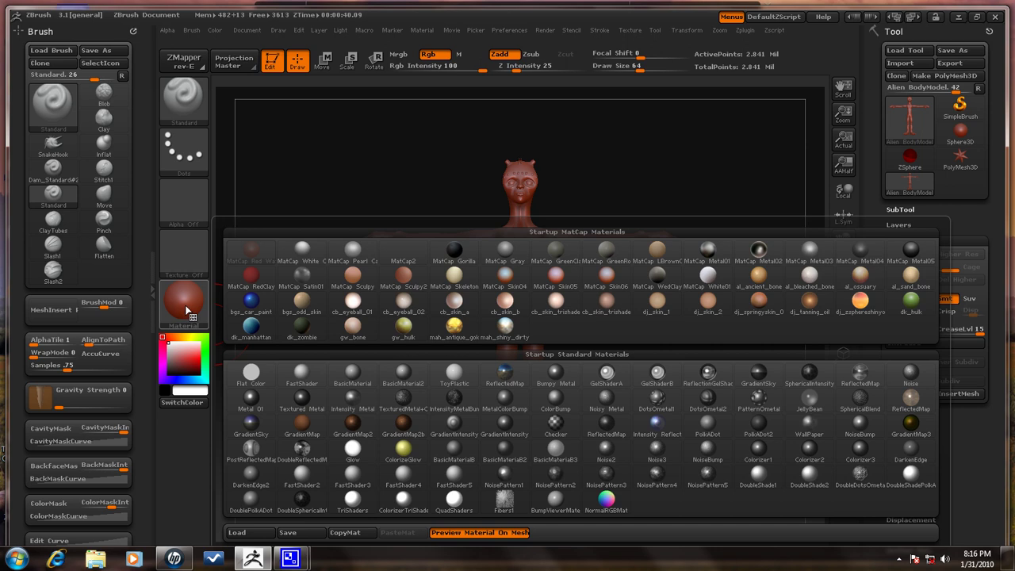
pyautogui.moveTo(619, 293)
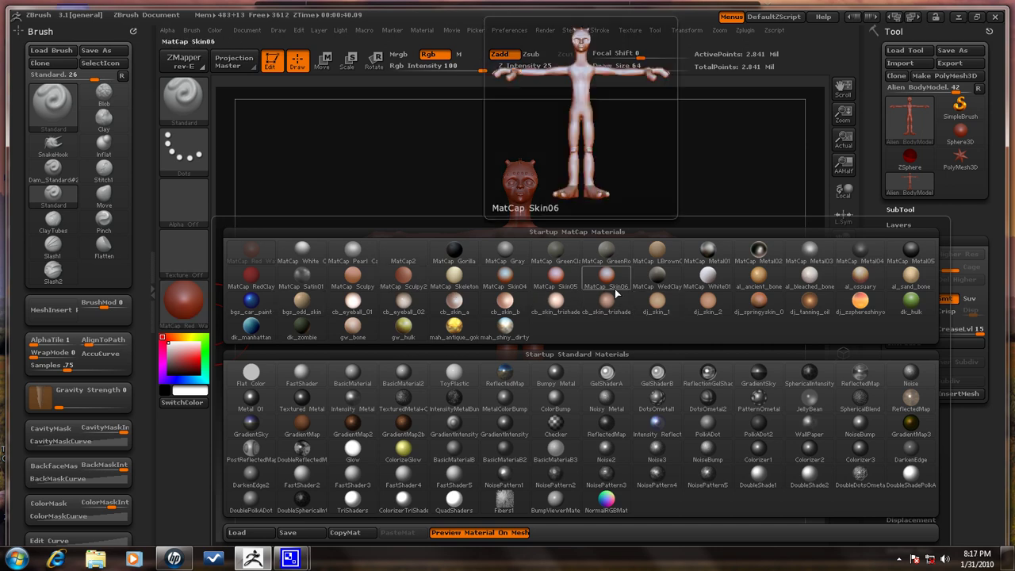
pyautogui.click(916, 312)
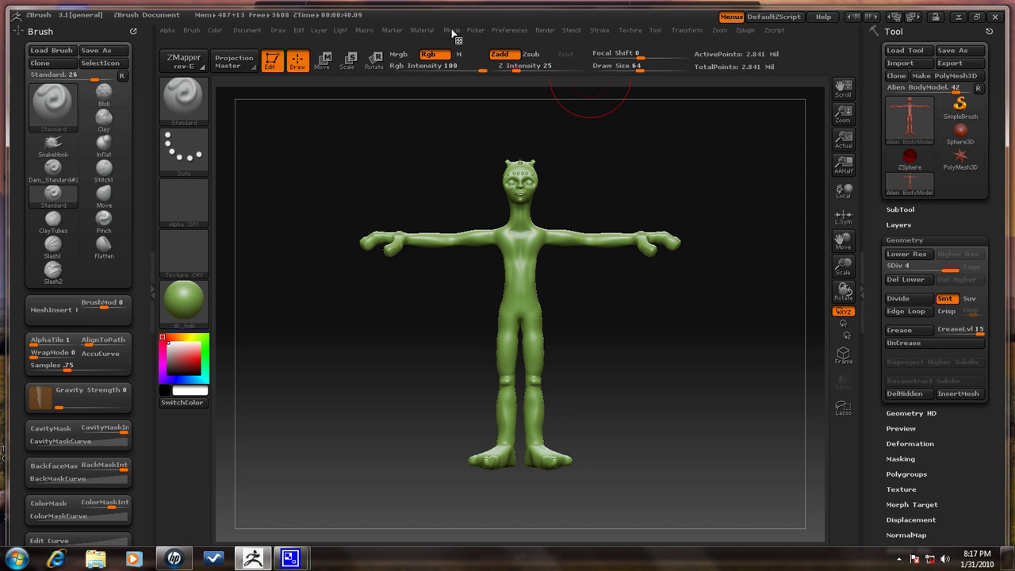
# - Set the movie recording size to Large for document capture
pyautogui.click(452, 31)
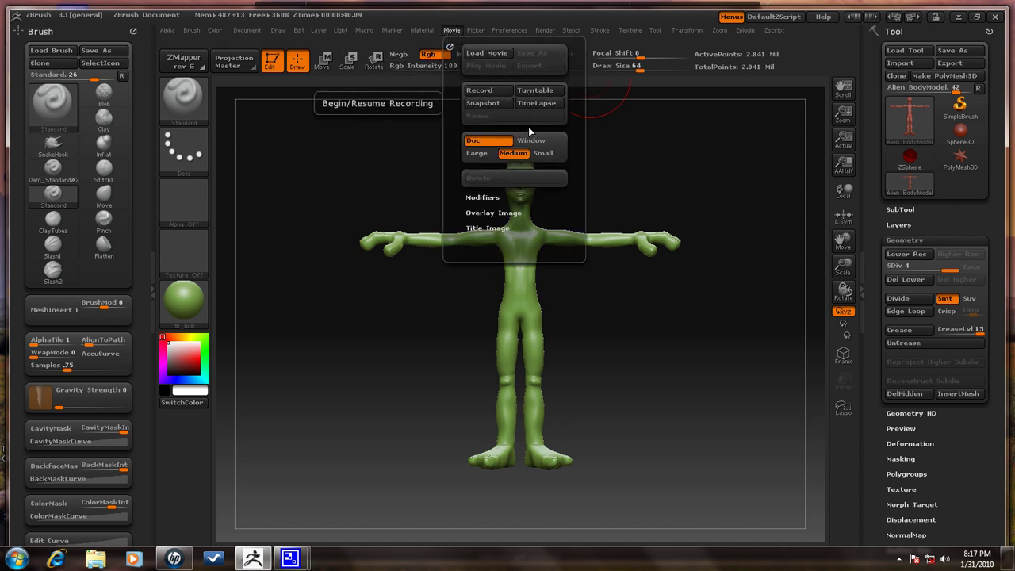
pyautogui.click(454, 33)
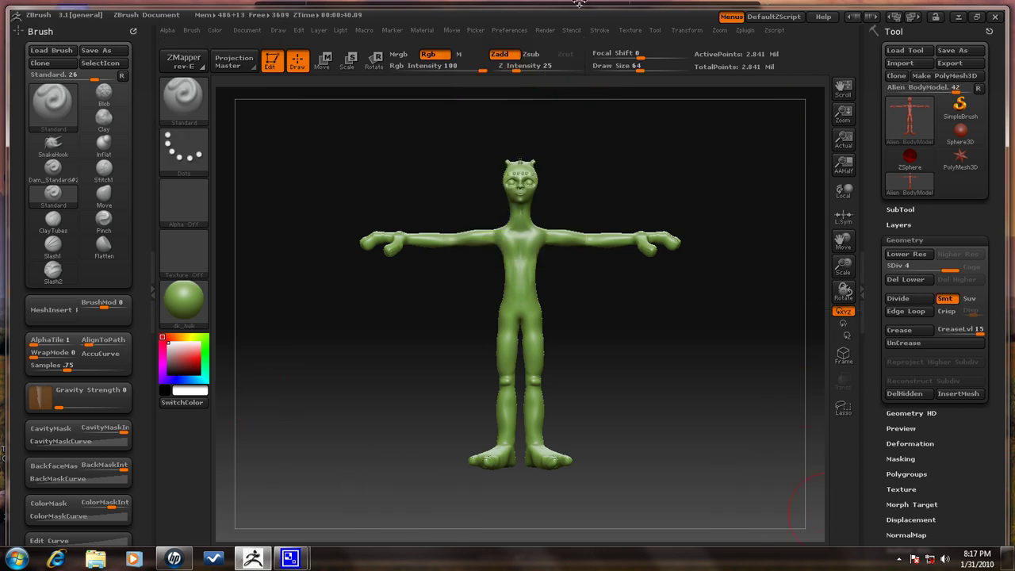
pyautogui.click(451, 30)
pyautogui.click(452, 30)
pyautogui.click(451, 30)
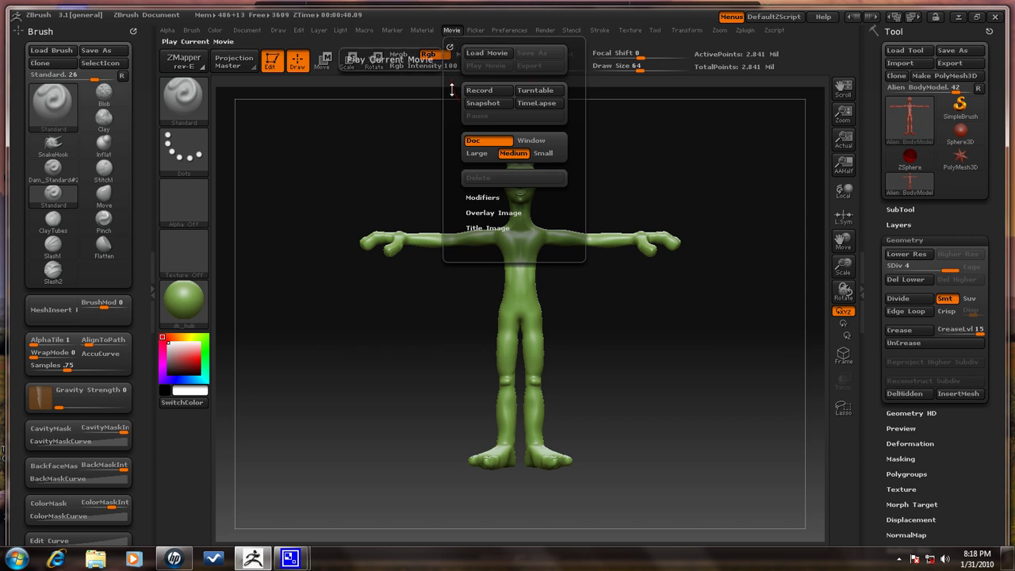
pyautogui.click(479, 153)
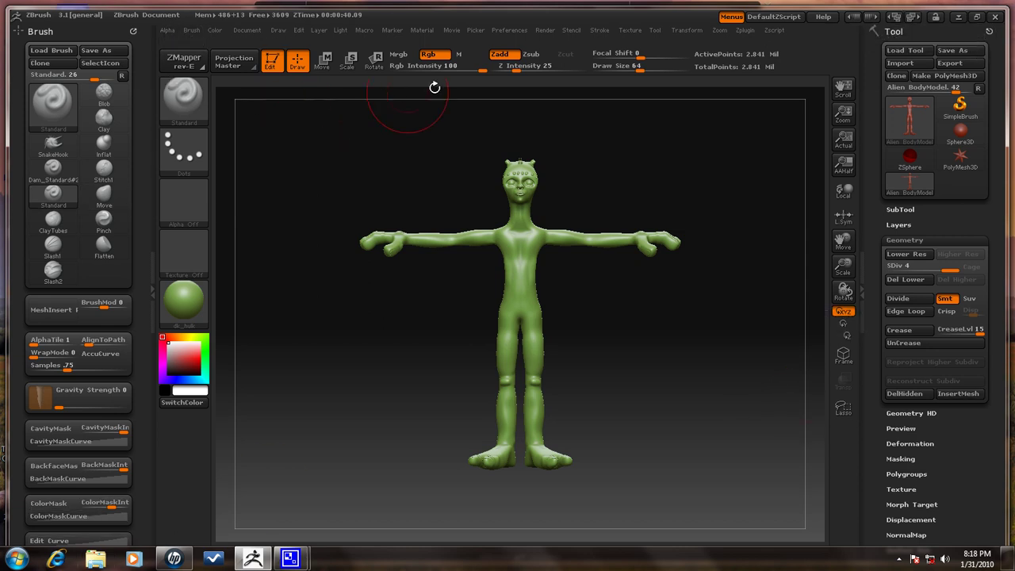
# - Expand the movie's Title Image and Modifiers settings
pyautogui.click(452, 31)
pyautogui.click(453, 30)
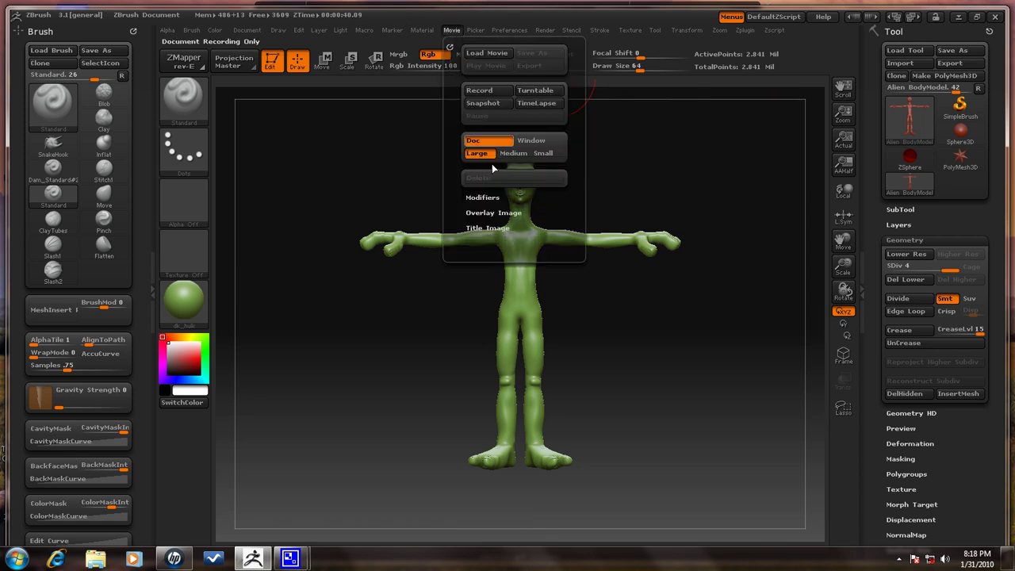
pyautogui.click(488, 229)
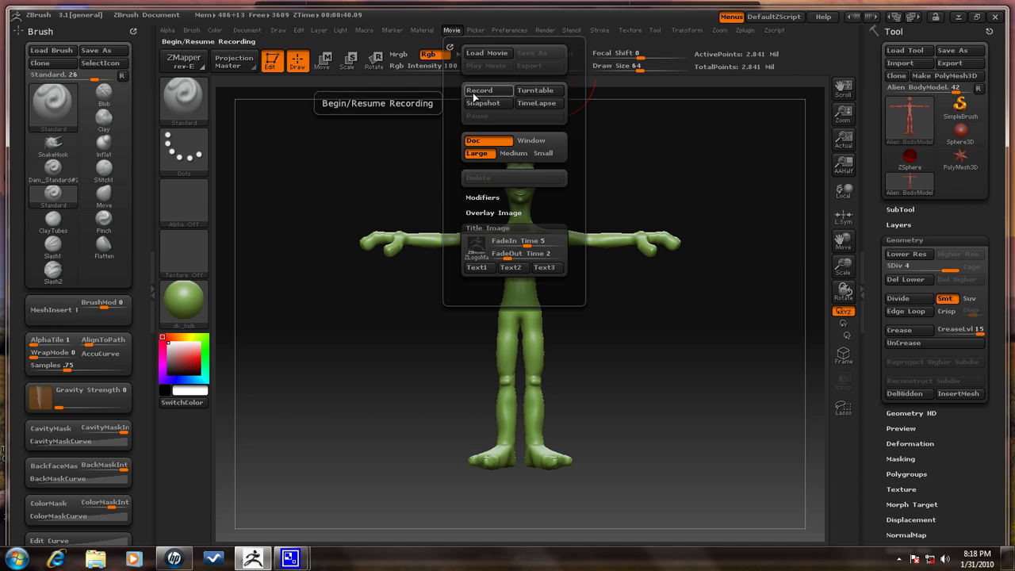
pyautogui.click(491, 197)
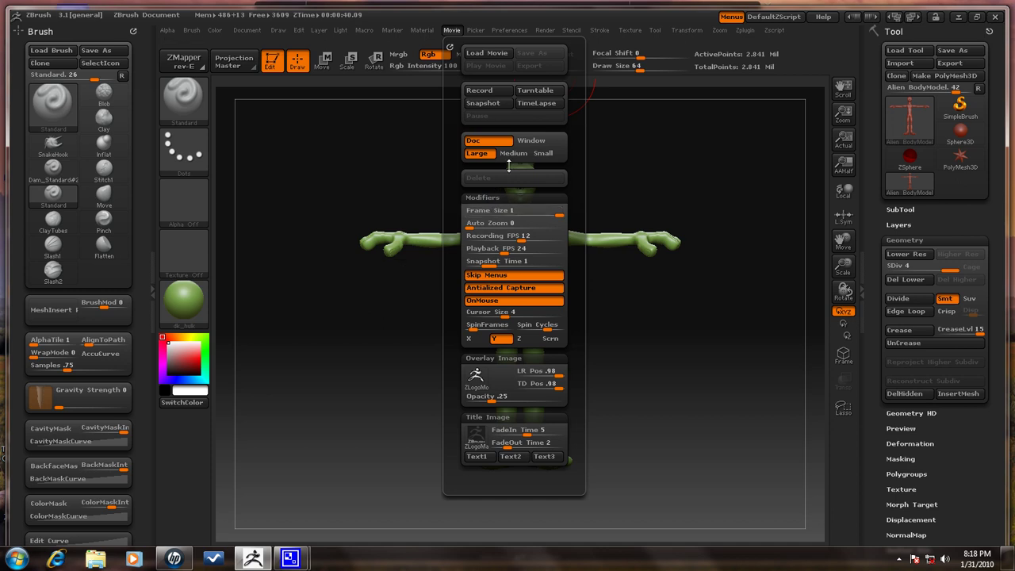
# - Try the Small and Medium movie sizes and return the size to Large
pyautogui.click(544, 153)
pyautogui.click(518, 154)
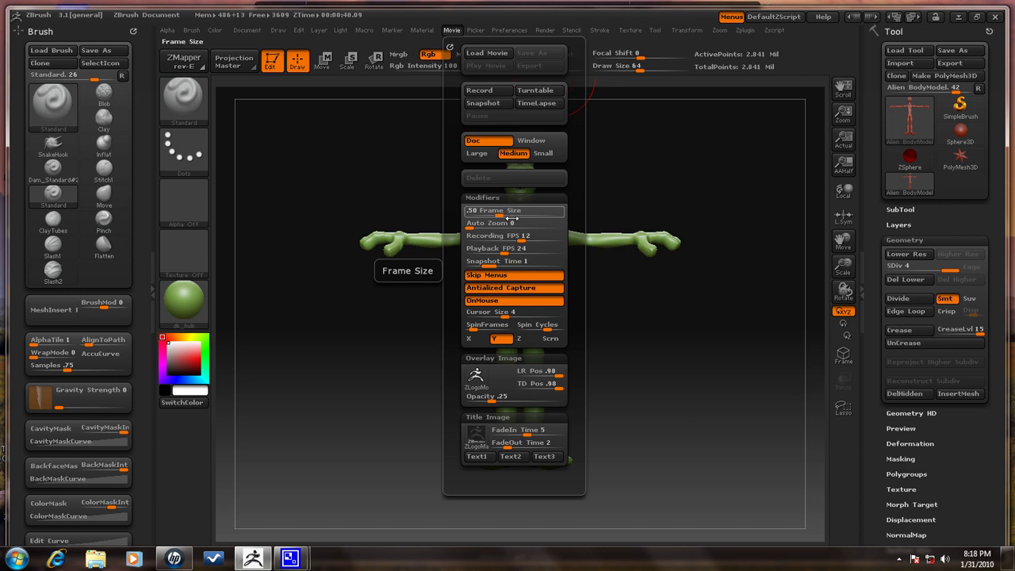
pyautogui.click(553, 155)
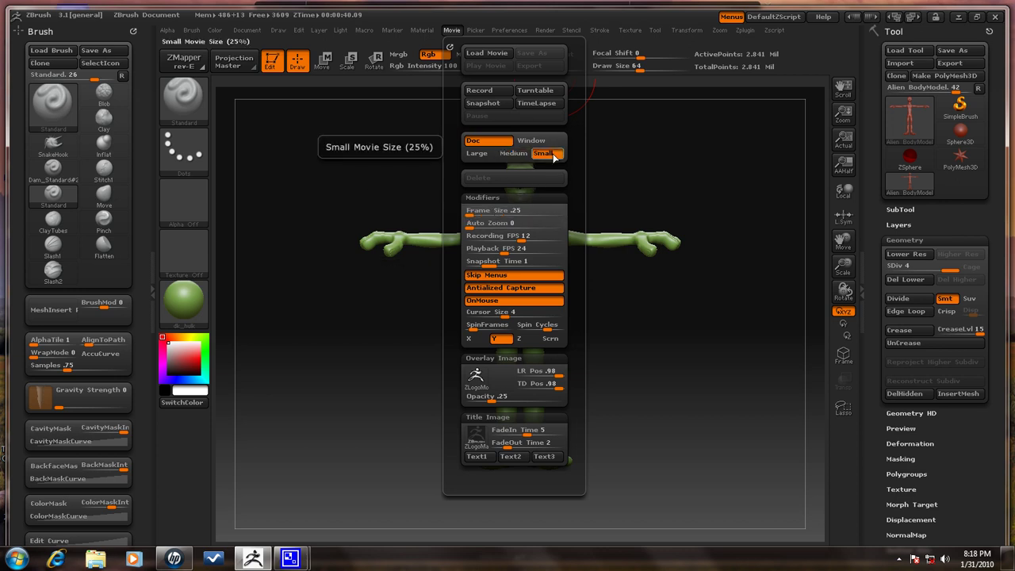
pyautogui.click(479, 153)
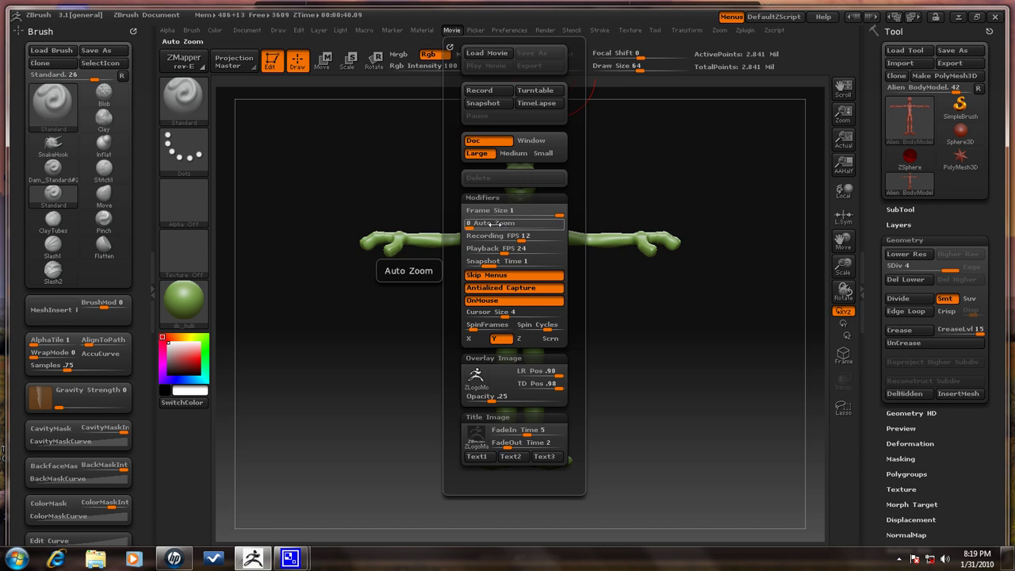
pyautogui.press('ctrl')
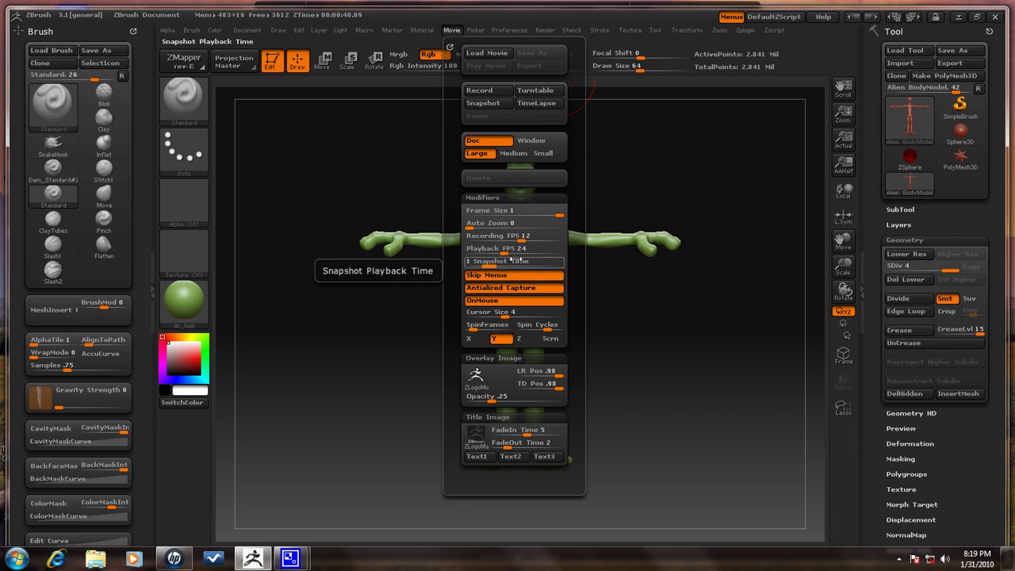
pyautogui.press('ctrl')
pyautogui.press('ctrl')
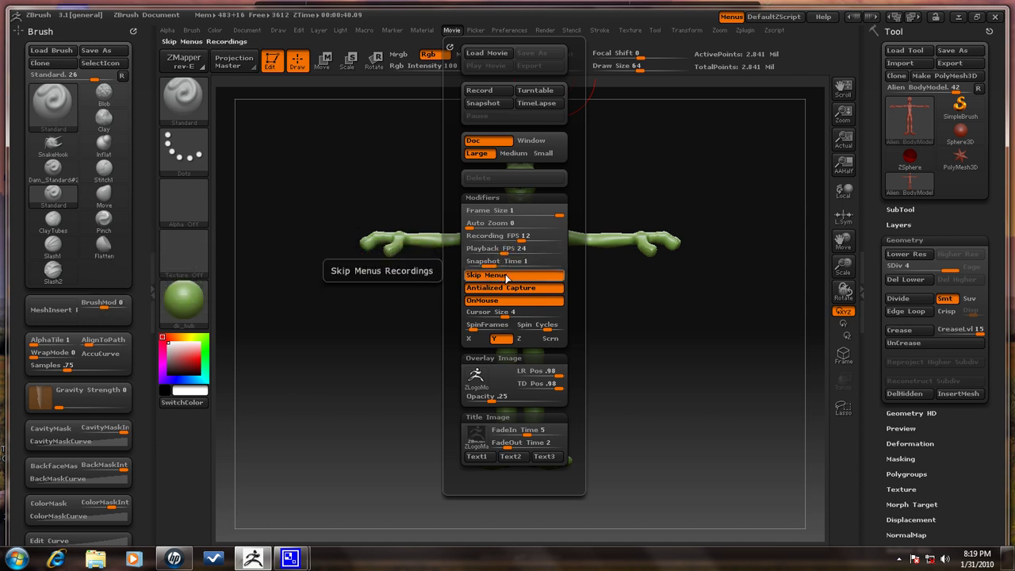
pyautogui.click(184, 102)
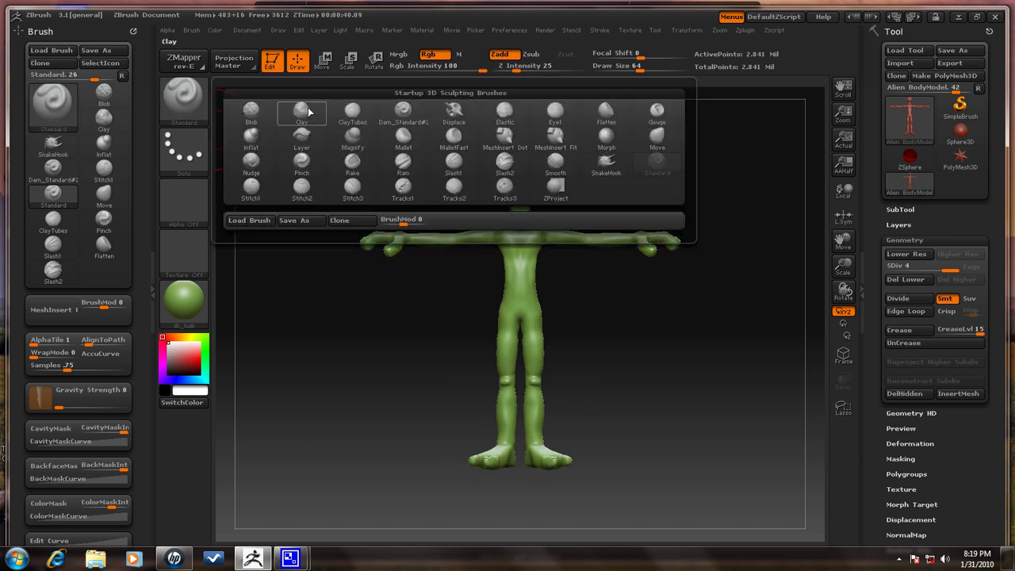
pyautogui.click(189, 251)
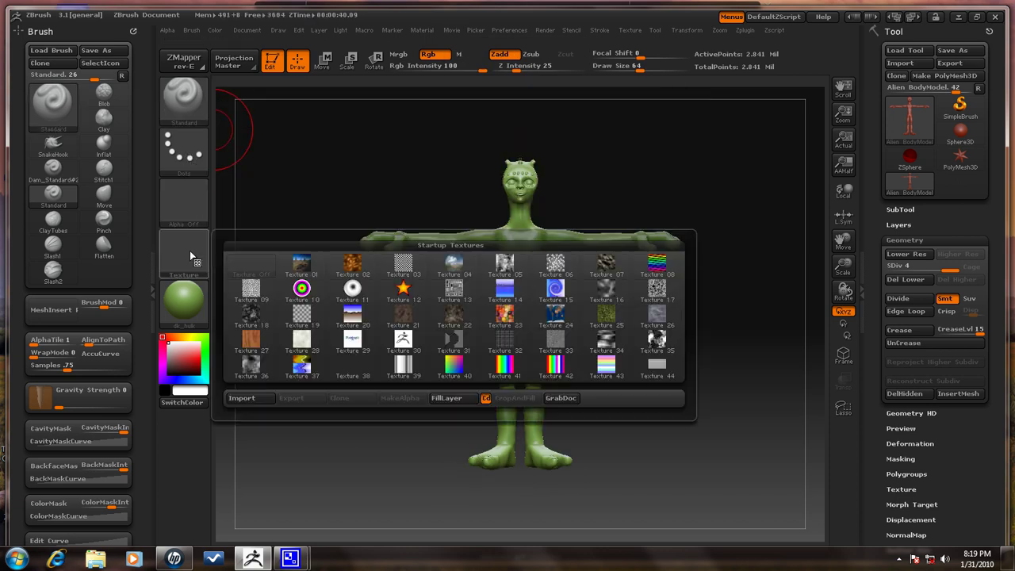
pyautogui.click(450, 33)
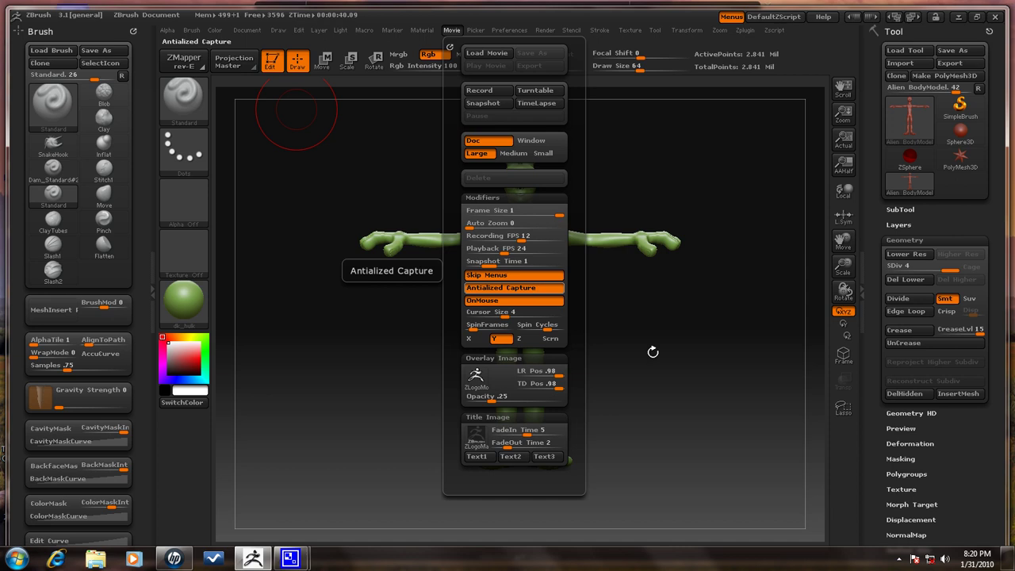
pyautogui.click(452, 30)
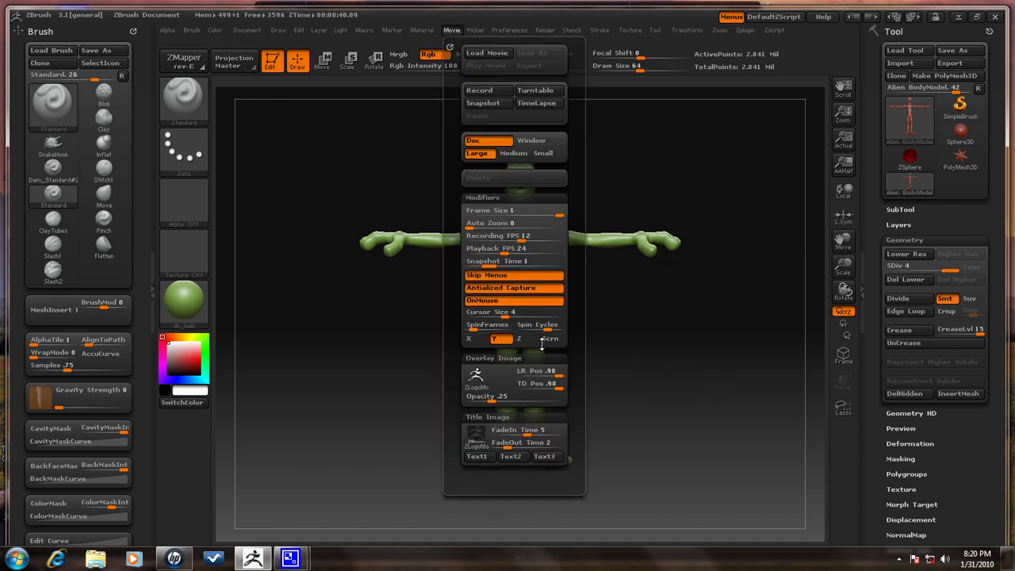
pyautogui.press('ctrl')
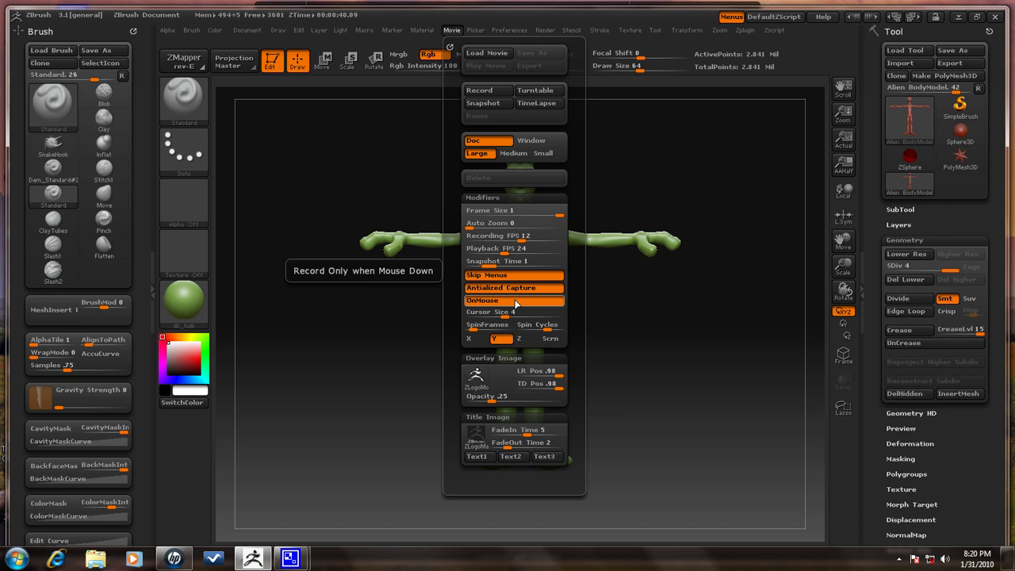
# - Turn the movie's OnMouse recording option off and back on
pyautogui.click(515, 303)
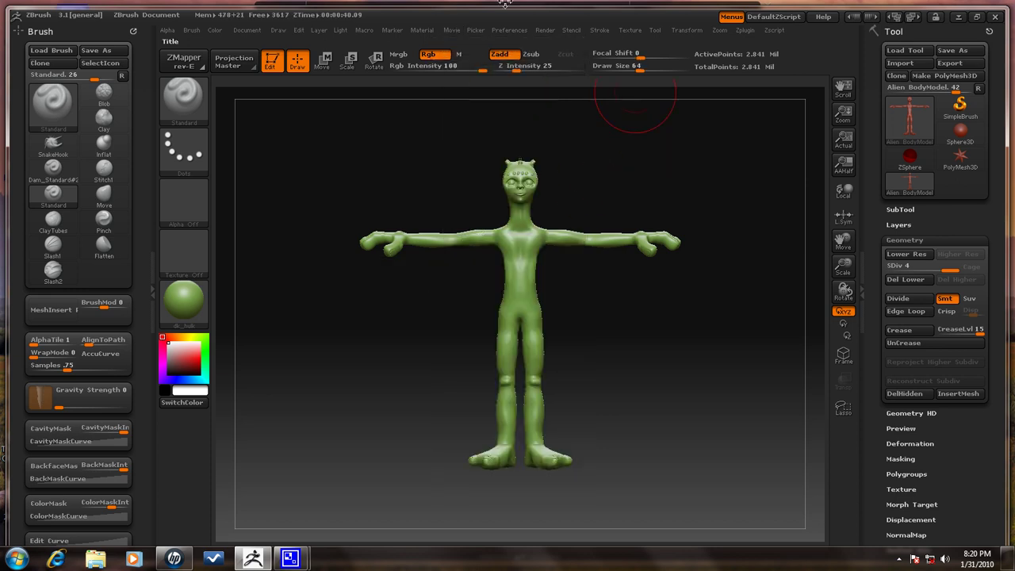
pyautogui.click(452, 30)
pyautogui.click(452, 30)
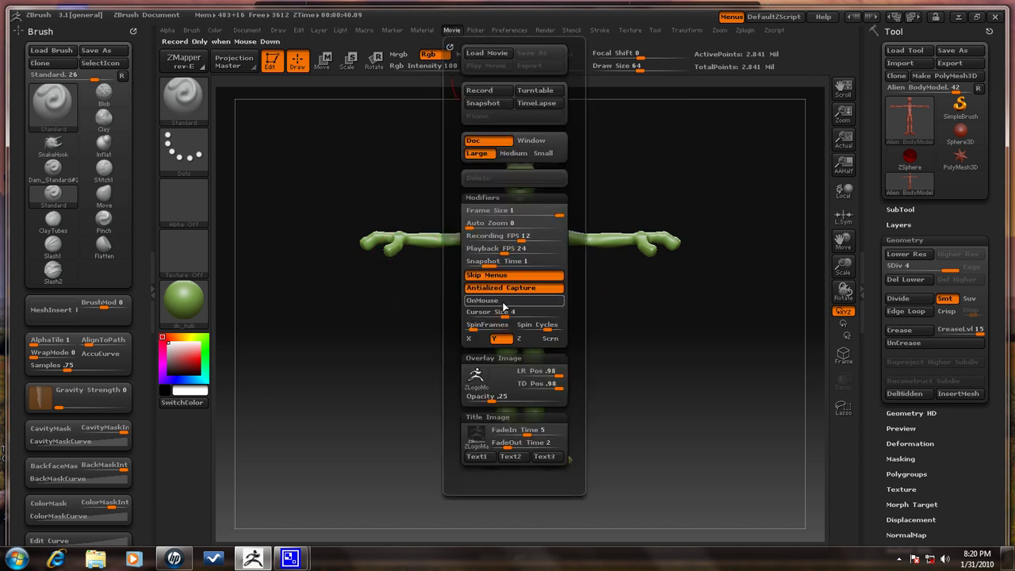
pyautogui.click(505, 304)
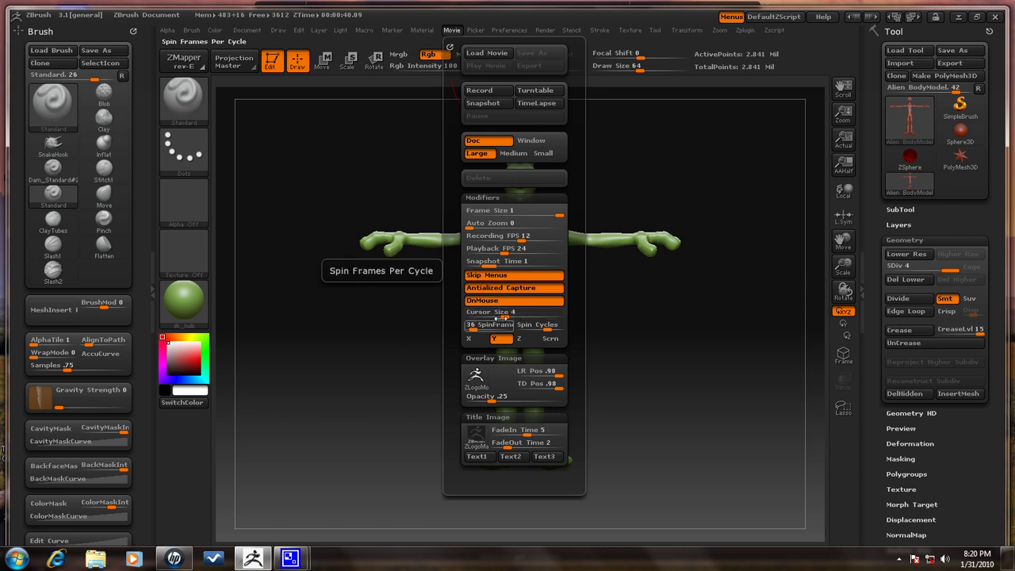
# - Record a turntable movie of the alien model and play it back
pyautogui.press('ctrl')
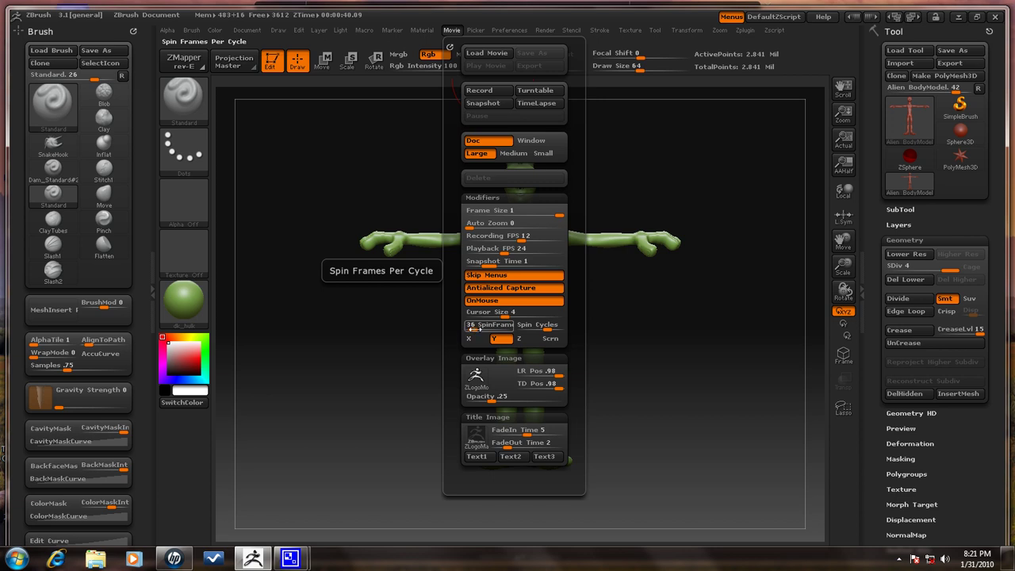
pyautogui.click(521, 93)
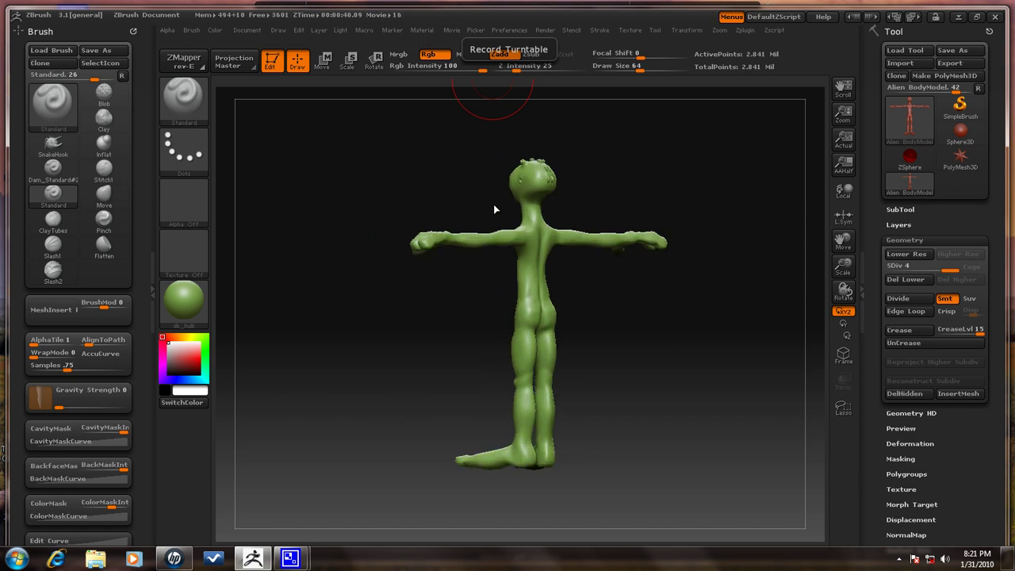
pyautogui.click(452, 32)
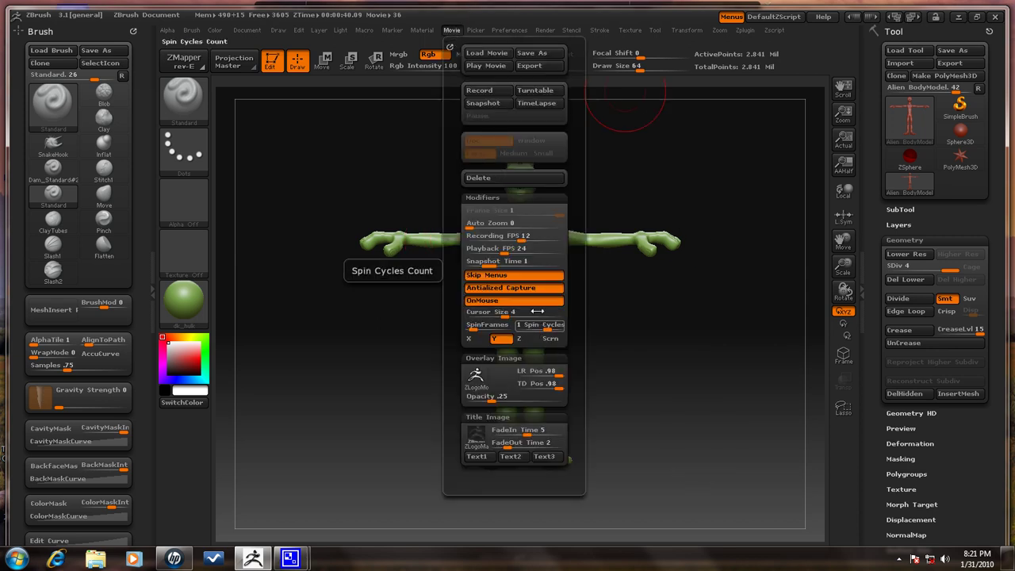
pyautogui.click(486, 65)
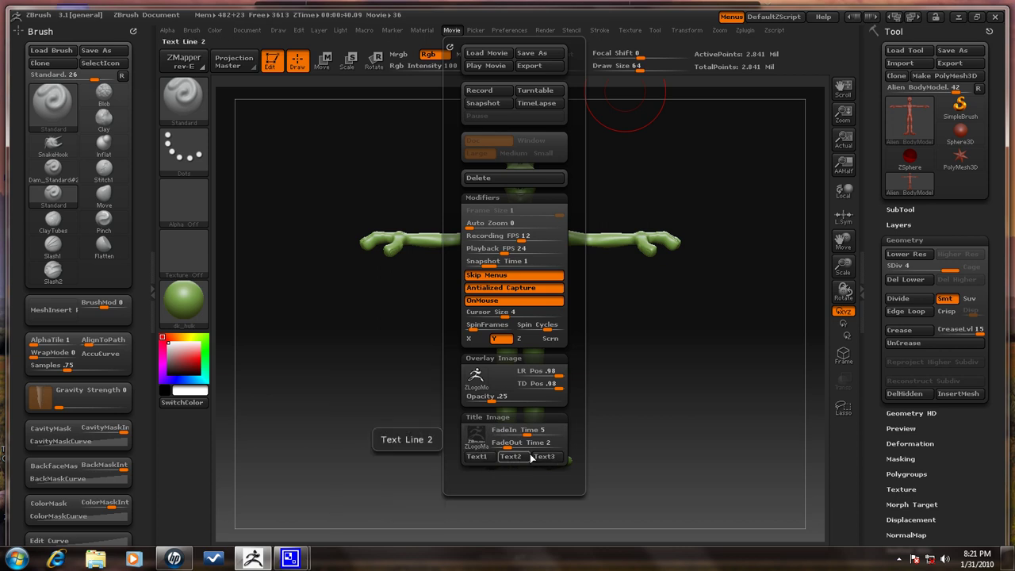
# - Open the title image's Text1 line, close it without entering text, and return to the movie settings
pyautogui.click(476, 457)
pyautogui.click(733, 495)
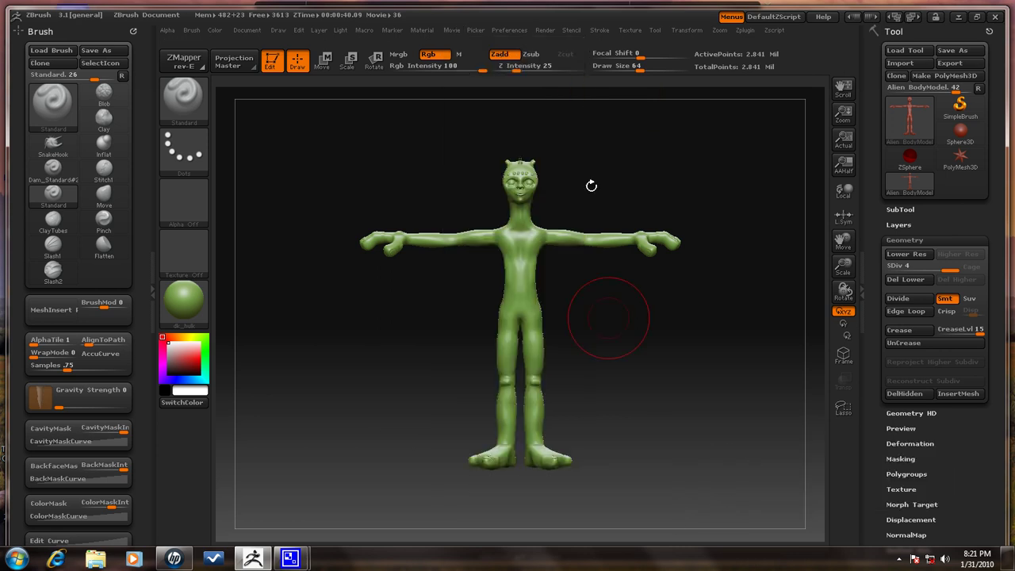
pyautogui.click(452, 30)
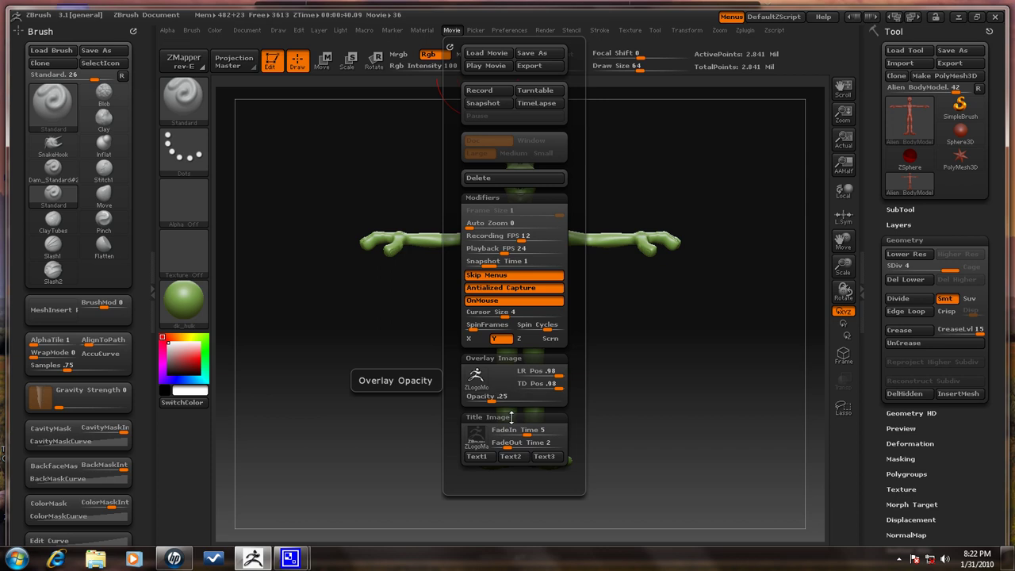
# - Set the title image's FadeIn Time to 0 and FadeOut Time to .10, and set SpinFrames to 120
pyautogui.moveTo(514, 430); pyautogui.dragTo(494, 443)
pyautogui.moveTo(490, 326); pyautogui.dragTo(521, 326)
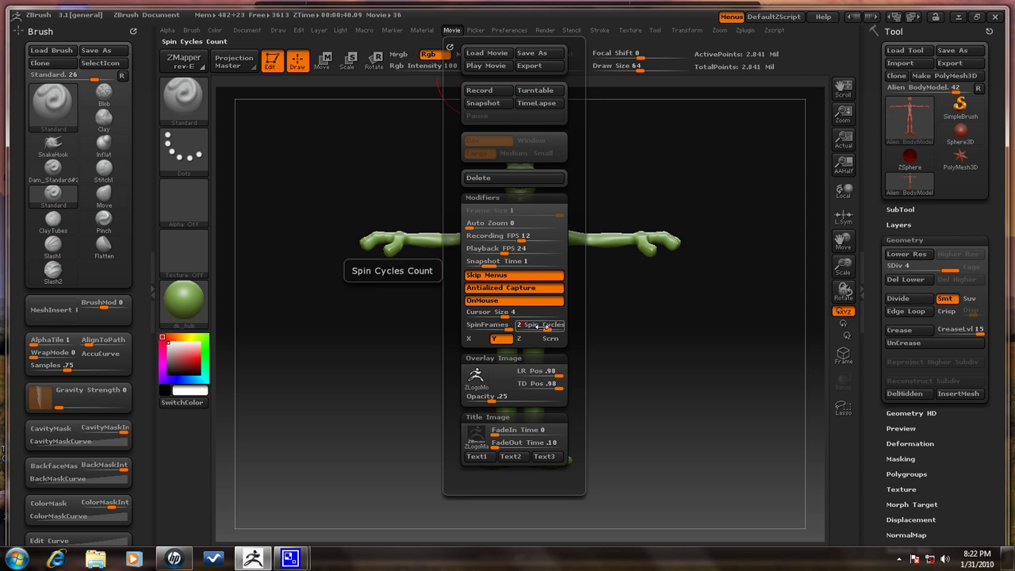
pyautogui.write('120')
pyautogui.press('Return')
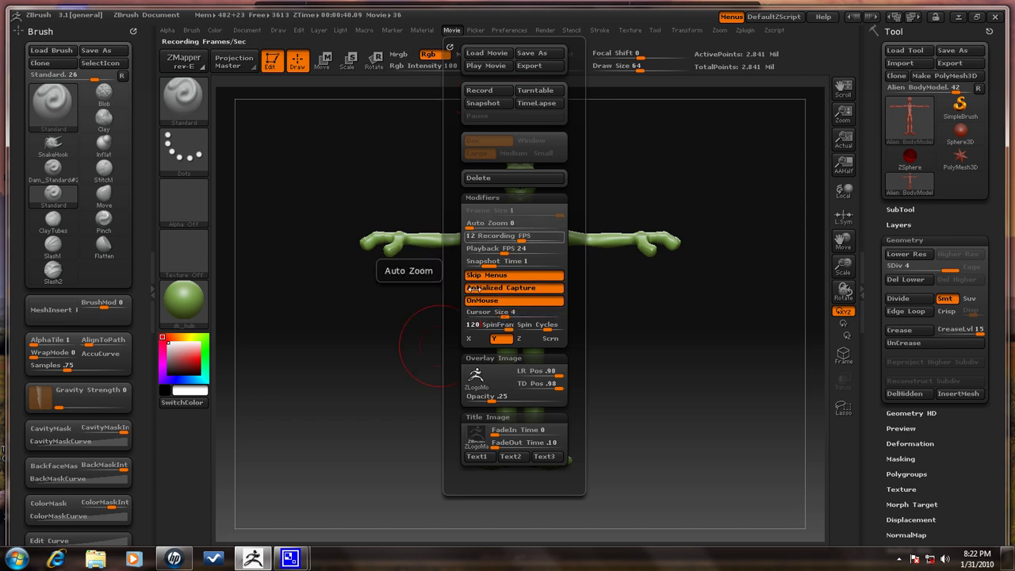
# - Switch to CamStudio and pause the screen recording
pyautogui.moveTo(291, 558)
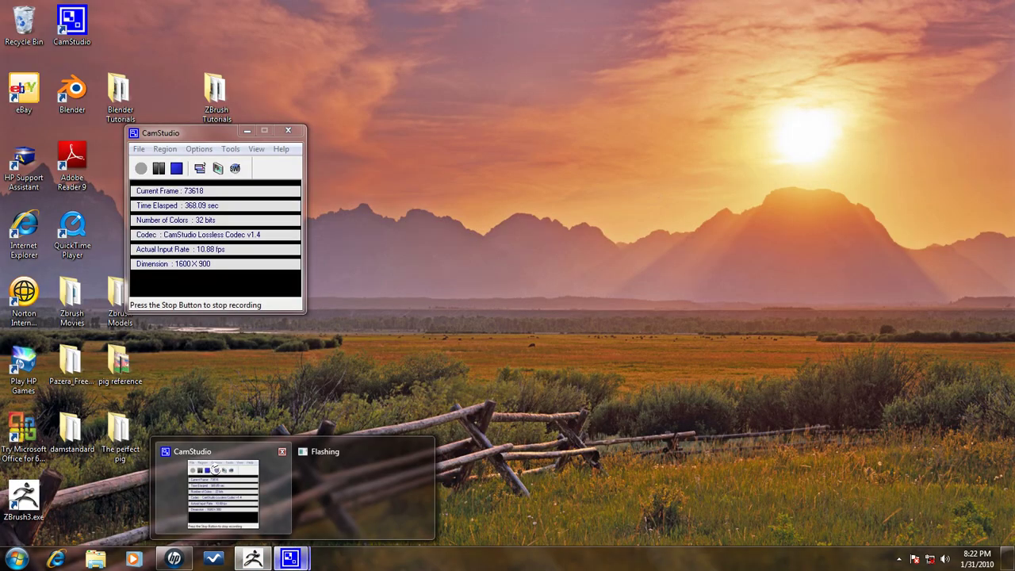
pyautogui.click(215, 470)
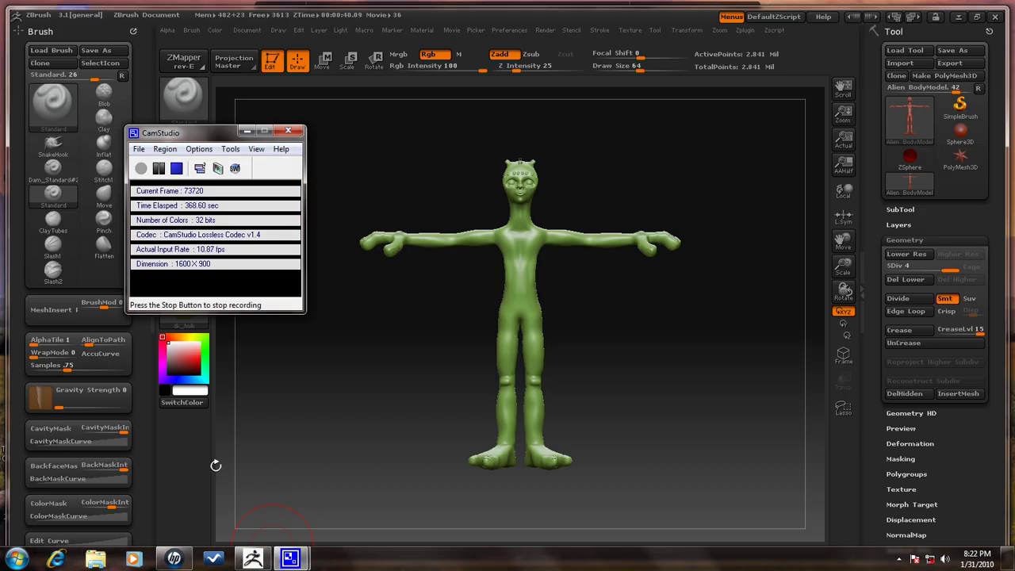
pyautogui.click(160, 169)
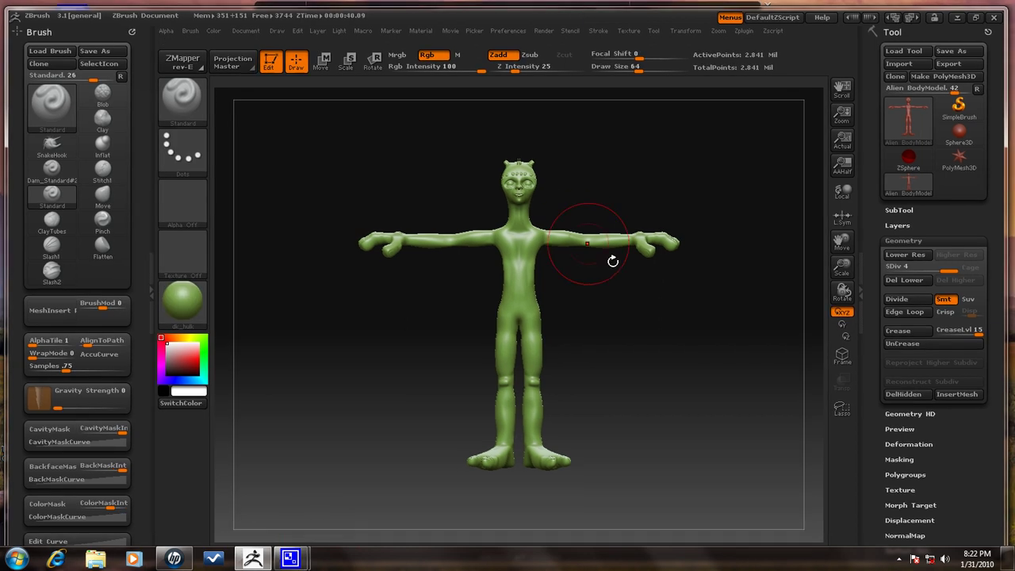
# - Enlarge the alien model to nearly fill the canvas height and bring up the CamStudio recorder
pyautogui.moveTo(661, 363)
pyautogui.keyDown('alt'); pyautogui.mouseDown()
pyautogui.moveTo(602, 347)
pyautogui.moveTo(660, 312)
pyautogui.moveTo(738, 347)
pyautogui.moveTo(716, 344)
pyautogui.mouseUp(); pyautogui.keyUp('alt')
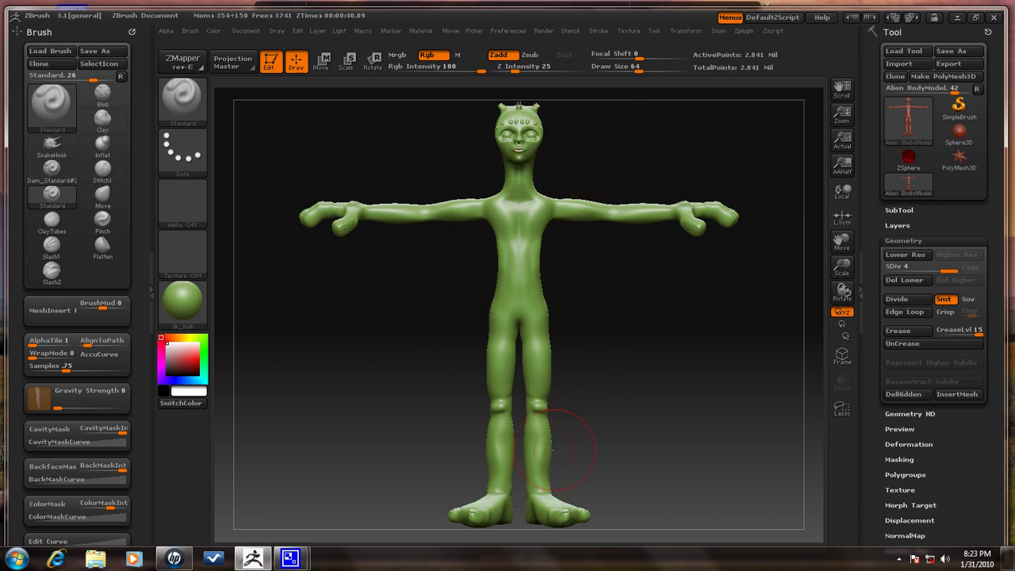
pyautogui.click(450, 31)
pyautogui.click(210, 476)
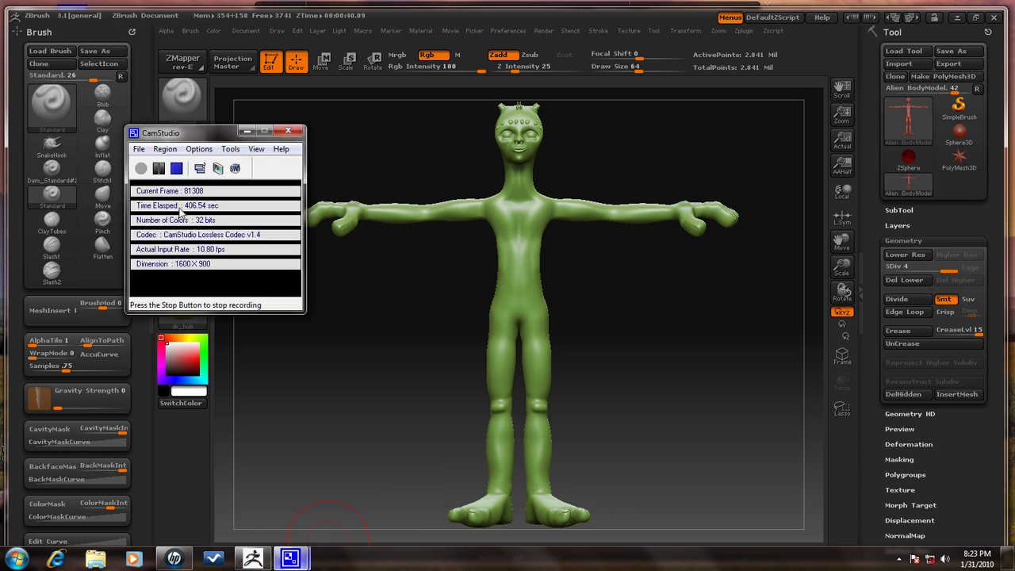
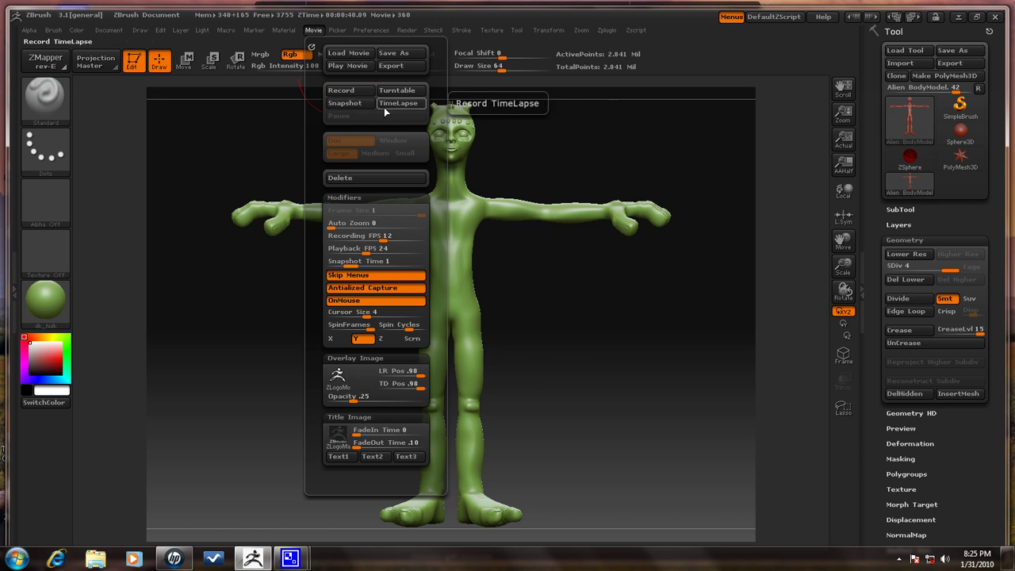
# - Start exporting the movie to the Desktop as ZBrush Movie in the Movie (*.mov) format
pyautogui.click(393, 66)
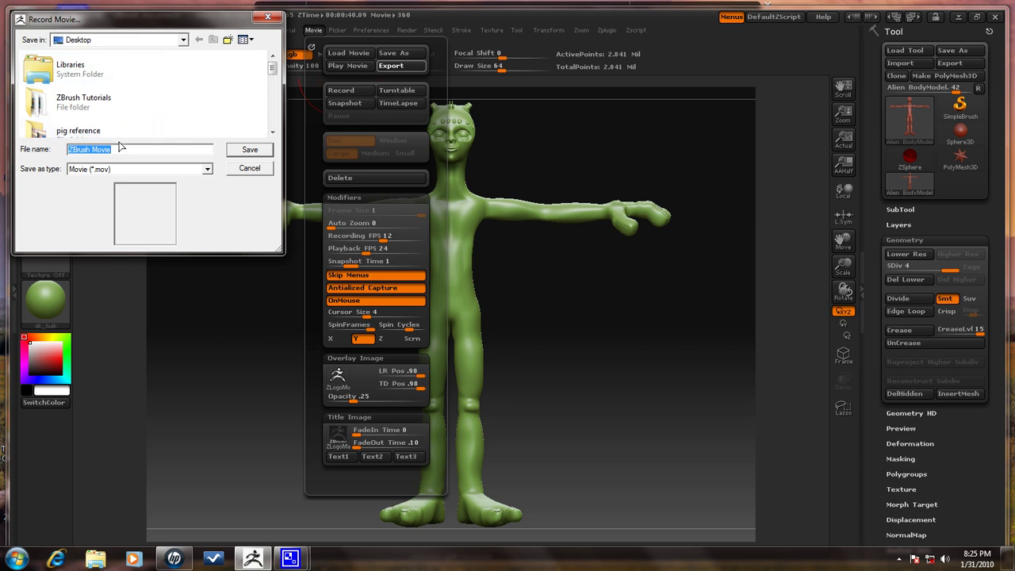
pyautogui.click(208, 171)
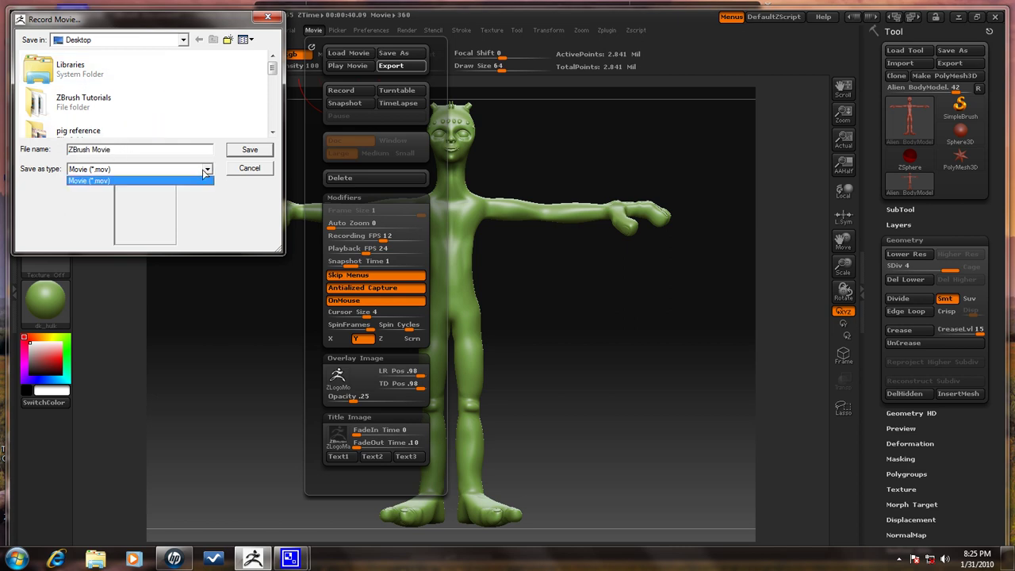
pyautogui.click(238, 150)
pyautogui.click(237, 151)
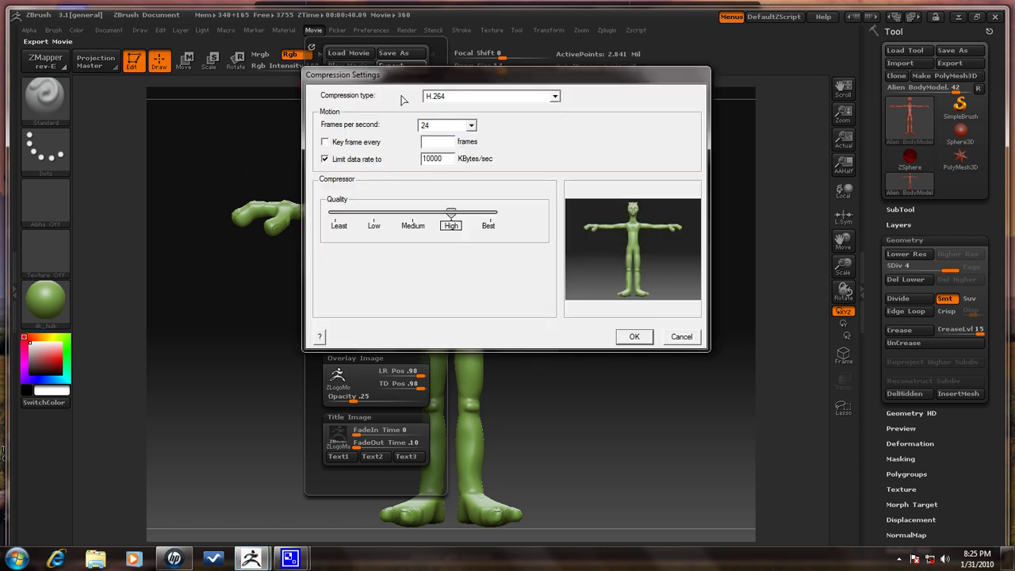
# - Try Photo - JPEG as the export's compression type and change it to MPEG-4 Video
pyautogui.click(491, 98)
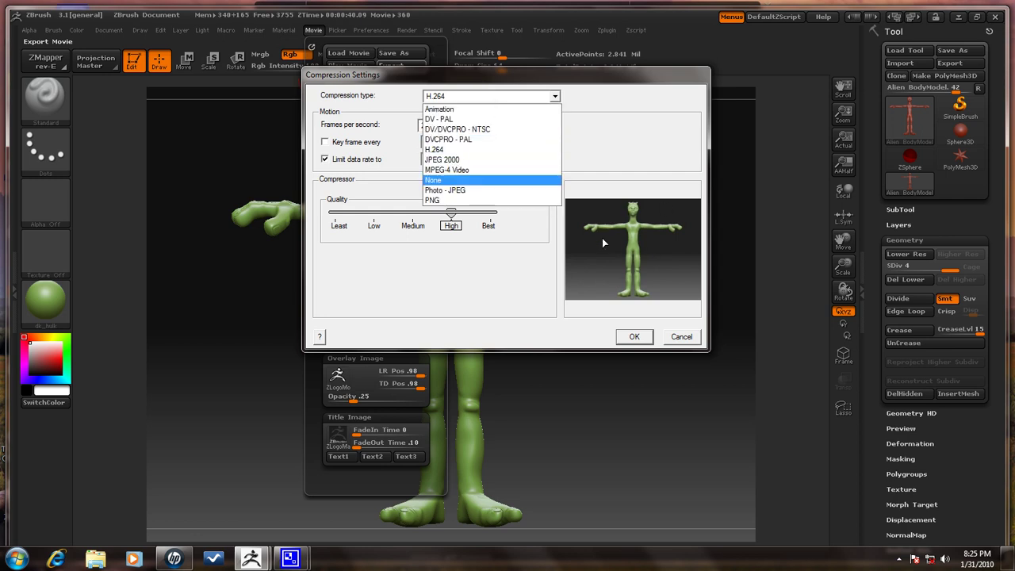
pyautogui.click(537, 191)
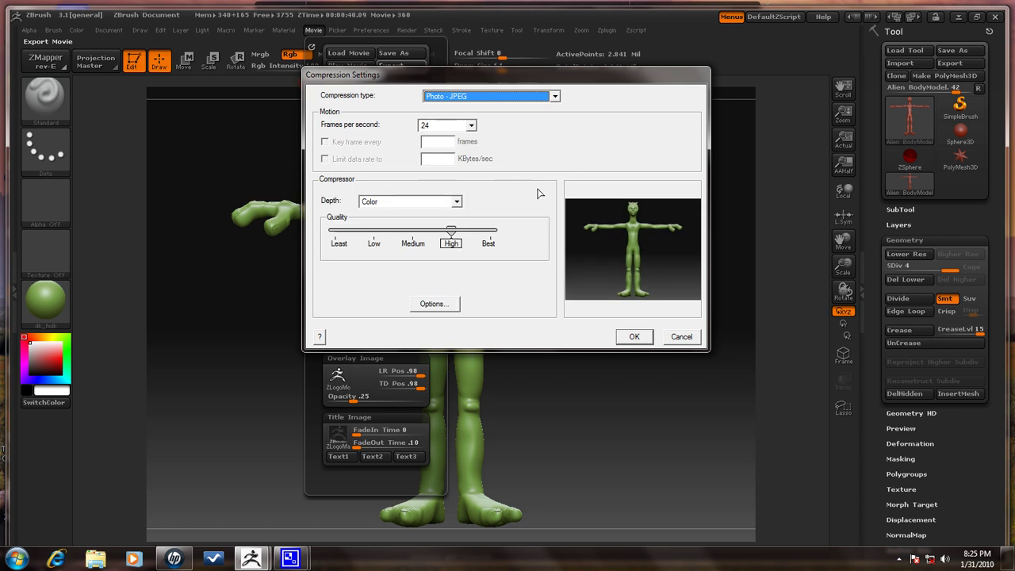
pyautogui.click(524, 96)
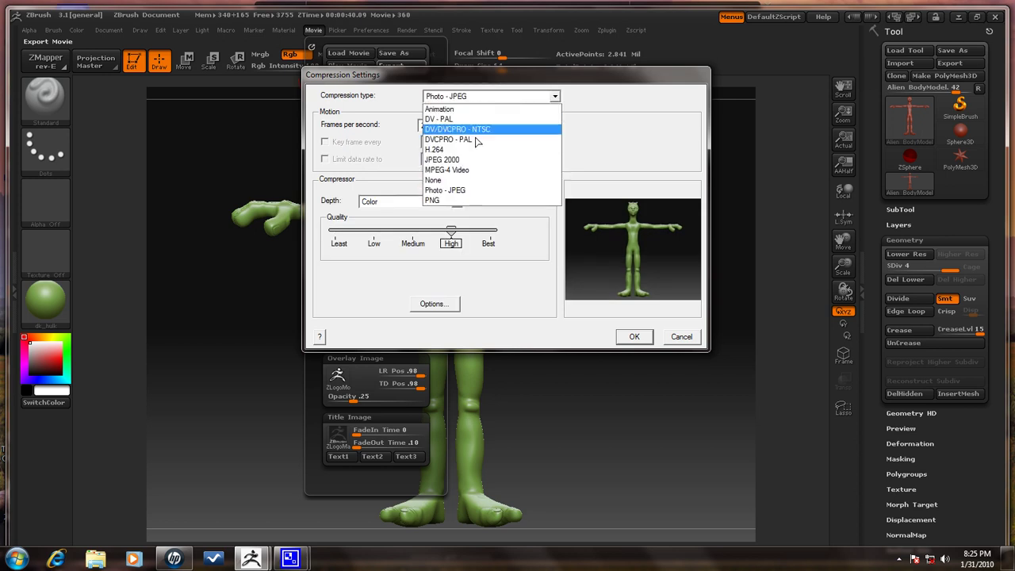
pyautogui.click(457, 171)
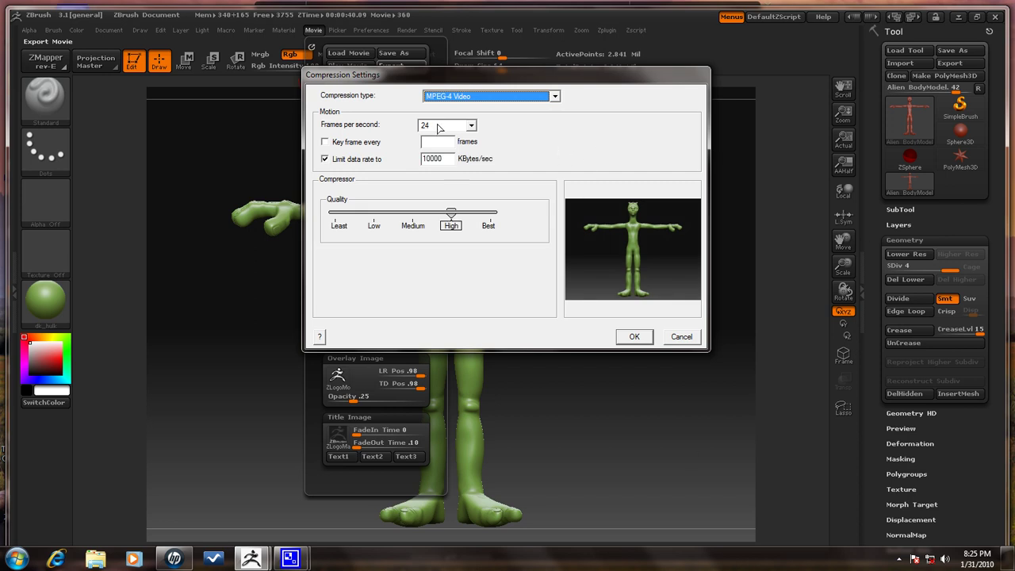
# - Turn off the data rate limit, set a key frame every 1 frame, and raise the compression quality to Best
pyautogui.click(326, 158)
pyautogui.click(325, 159)
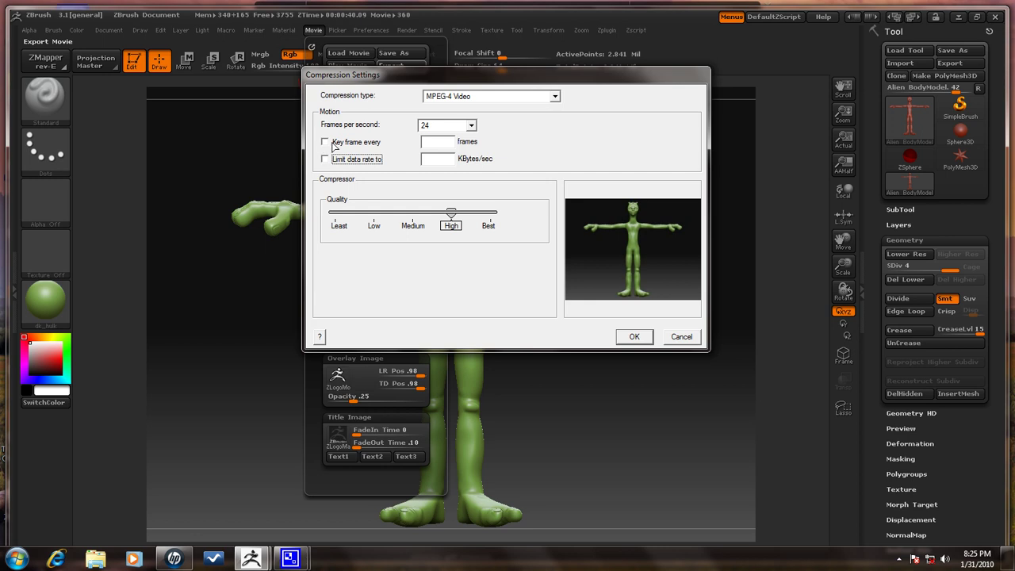
pyautogui.click(325, 142)
pyautogui.write('1')
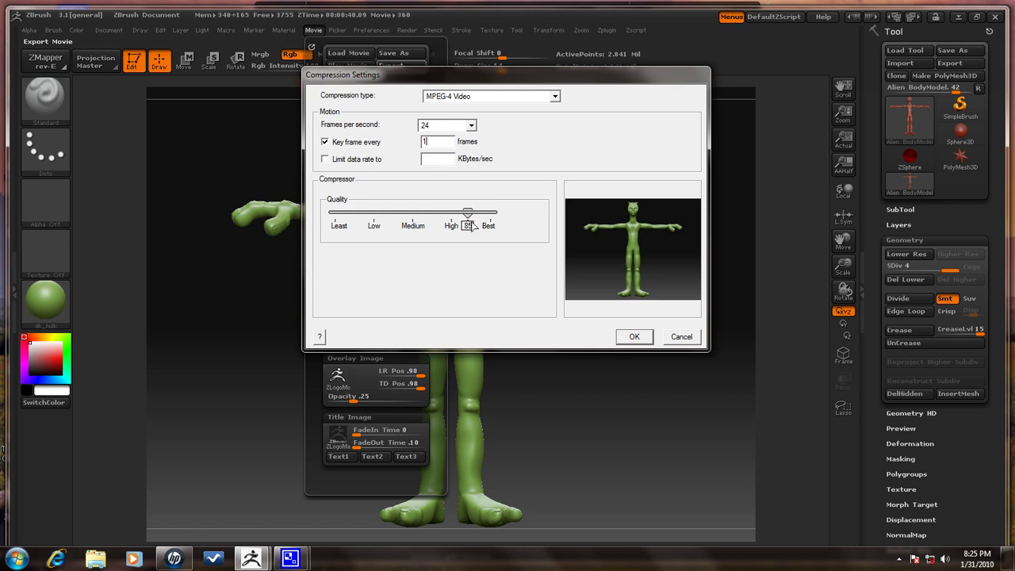
pyautogui.click(489, 225)
# - Choose Photo - JPEG compression with Best Depth at 24 frames per second and cancel the export
pyautogui.click(510, 97)
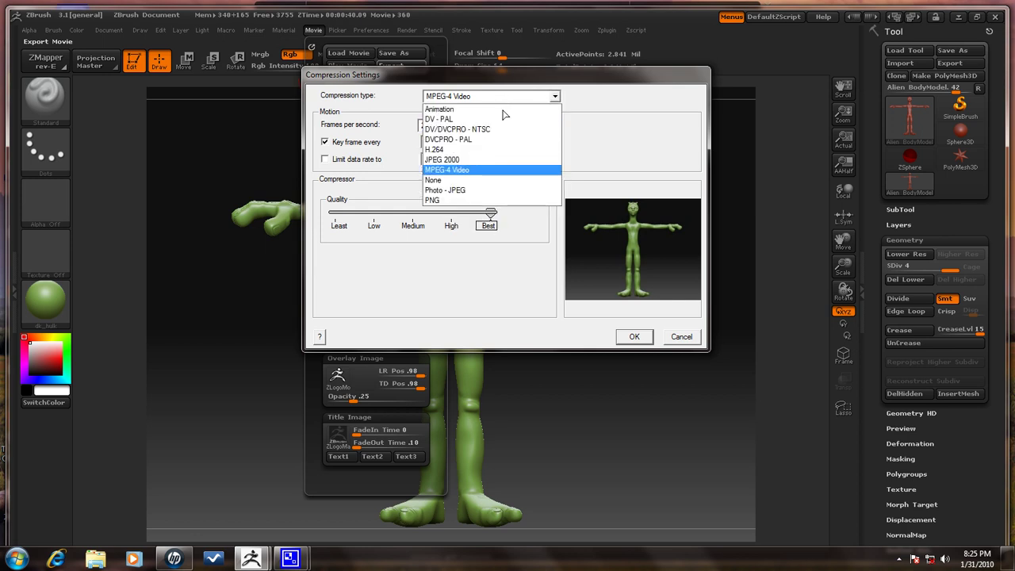
pyautogui.click(490, 191)
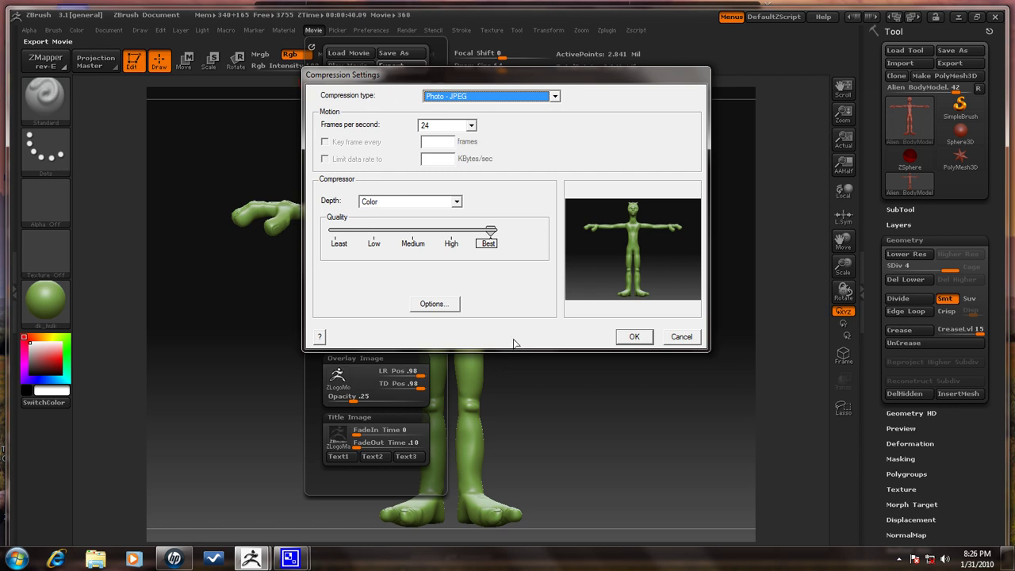
pyautogui.click(449, 126)
pyautogui.click(449, 126)
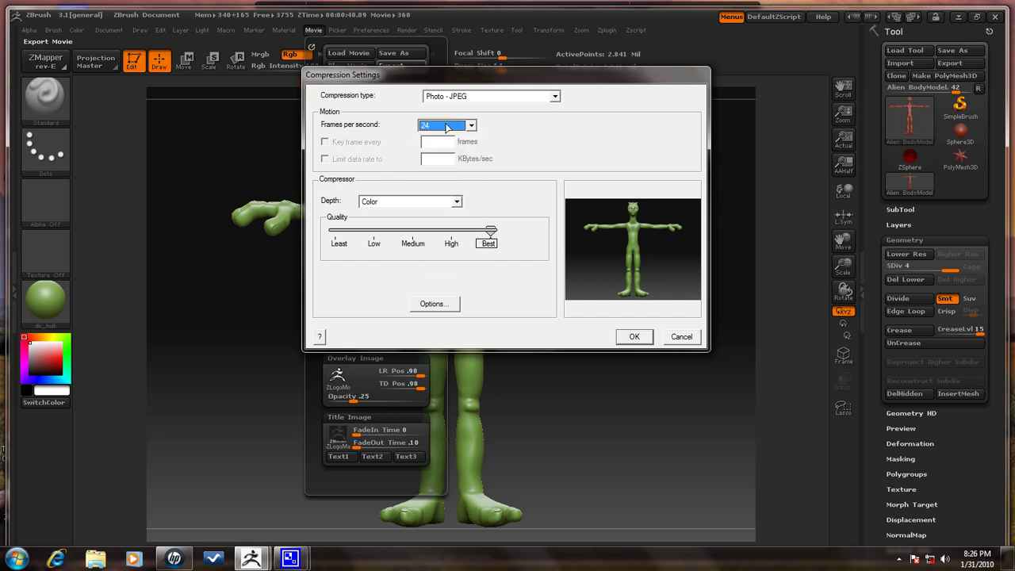
pyautogui.click(449, 201)
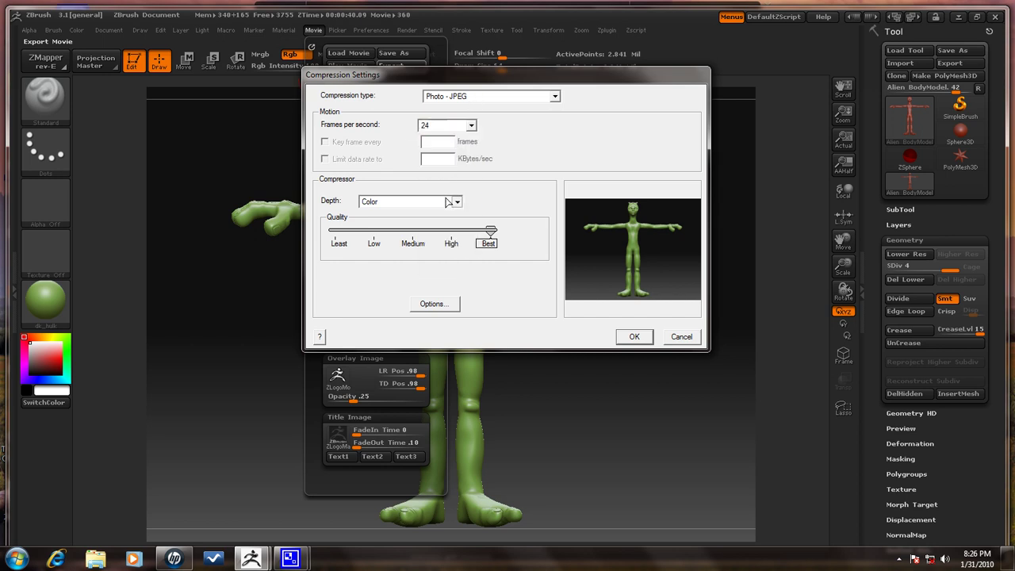
pyautogui.click(436, 215)
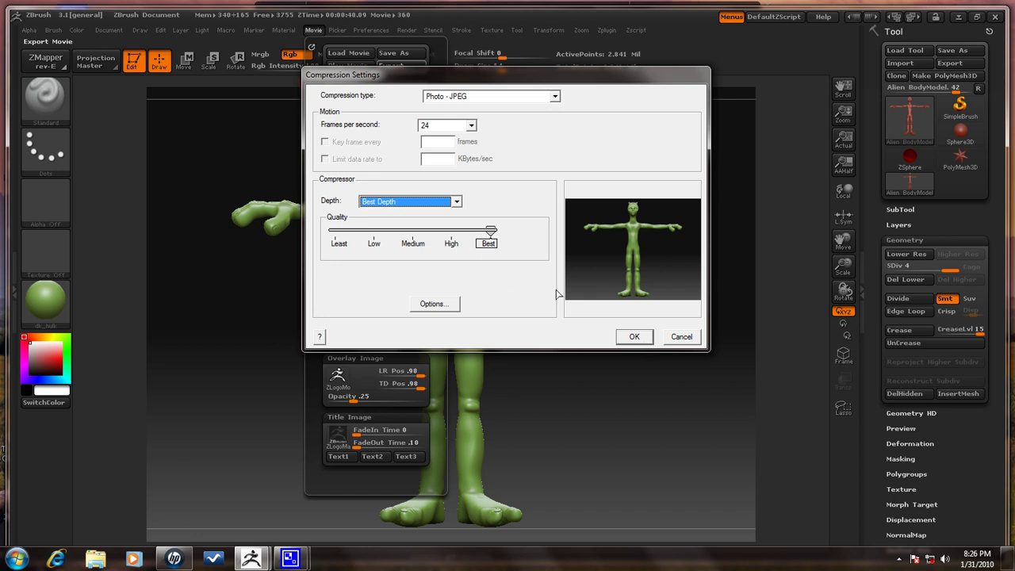
pyautogui.click(681, 337)
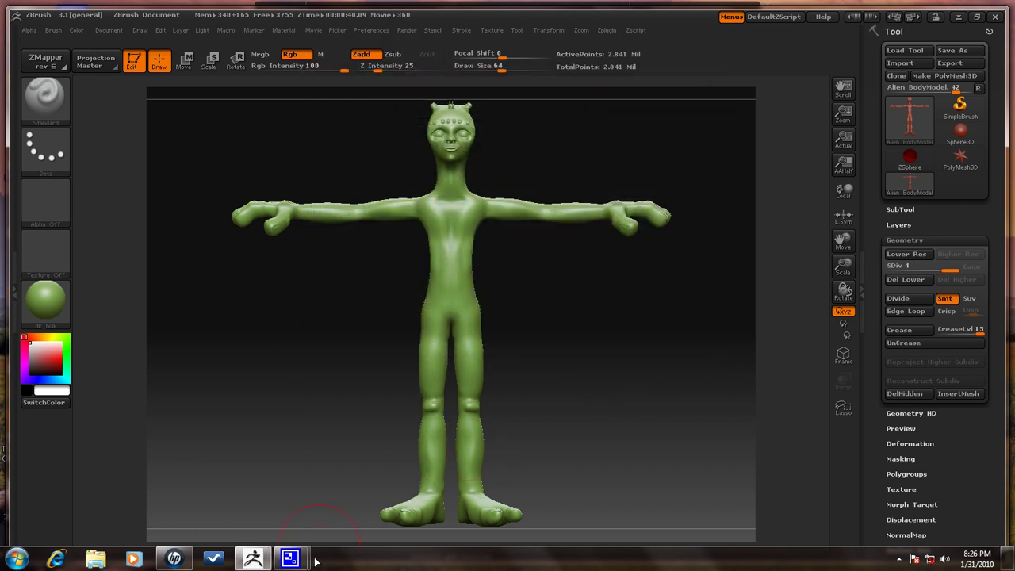
# - Record a time-lapse while rotating the alien model, pause the recording and play the movie
pyautogui.moveTo(289, 559)
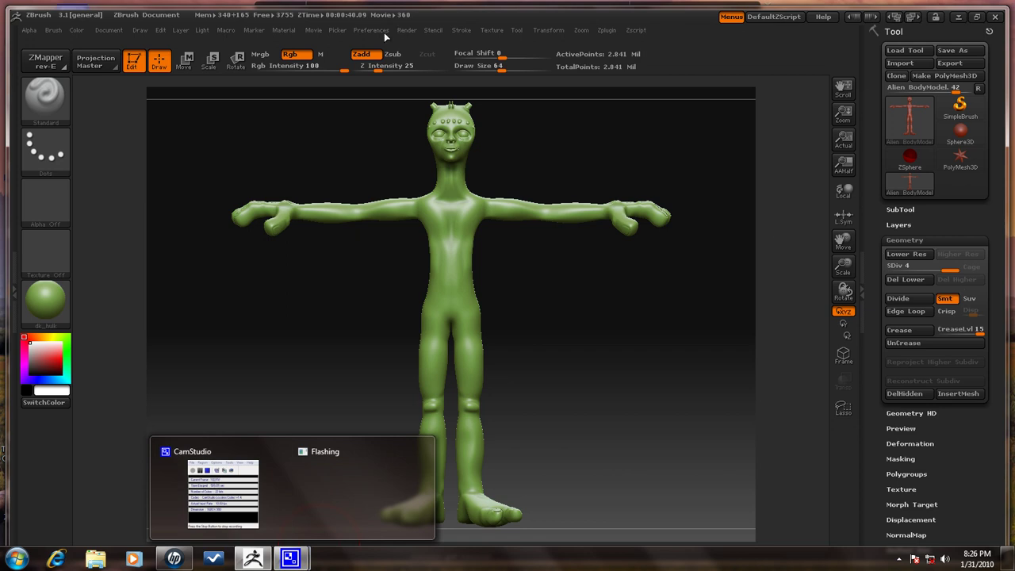
pyautogui.click(313, 31)
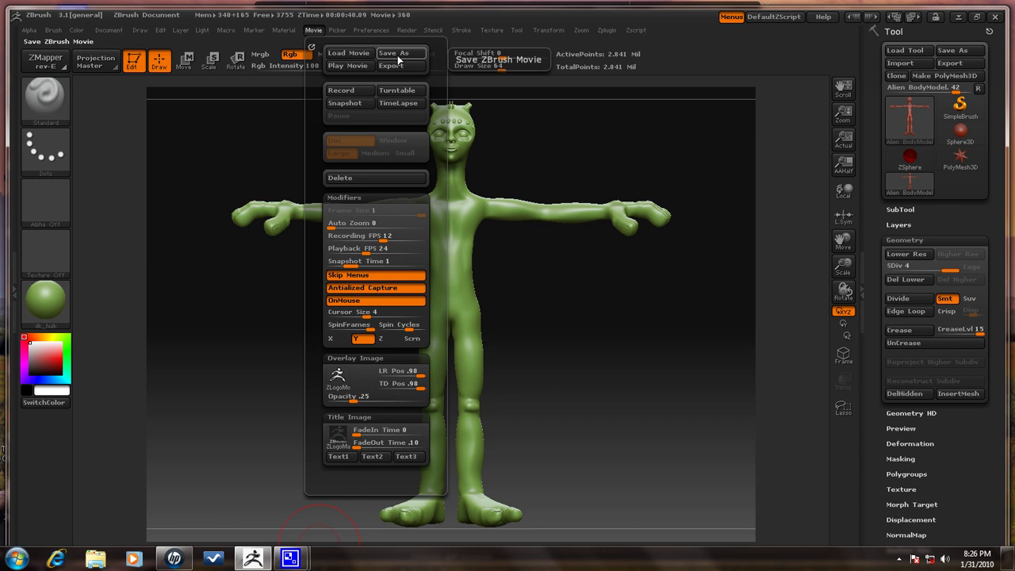
pyautogui.click(388, 105)
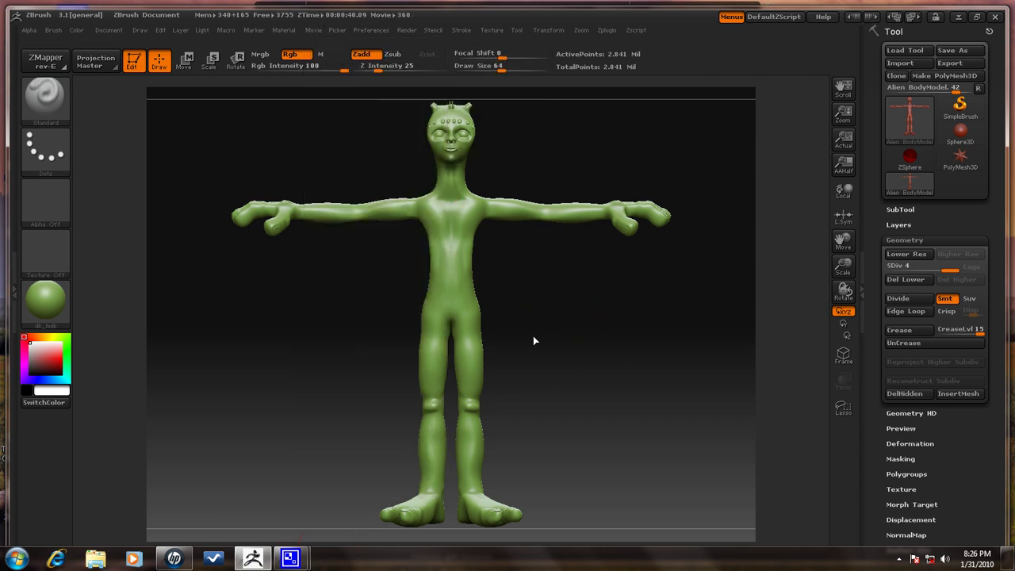
pyautogui.moveTo(533, 336); pyautogui.dragTo(443, 35)
pyautogui.click(313, 30)
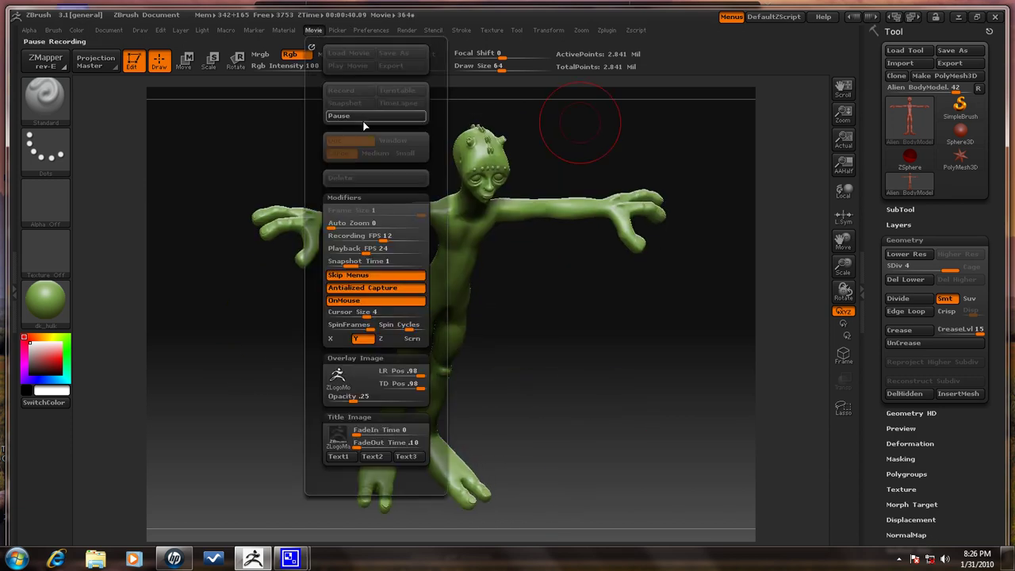
pyautogui.click(341, 116)
pyautogui.click(350, 66)
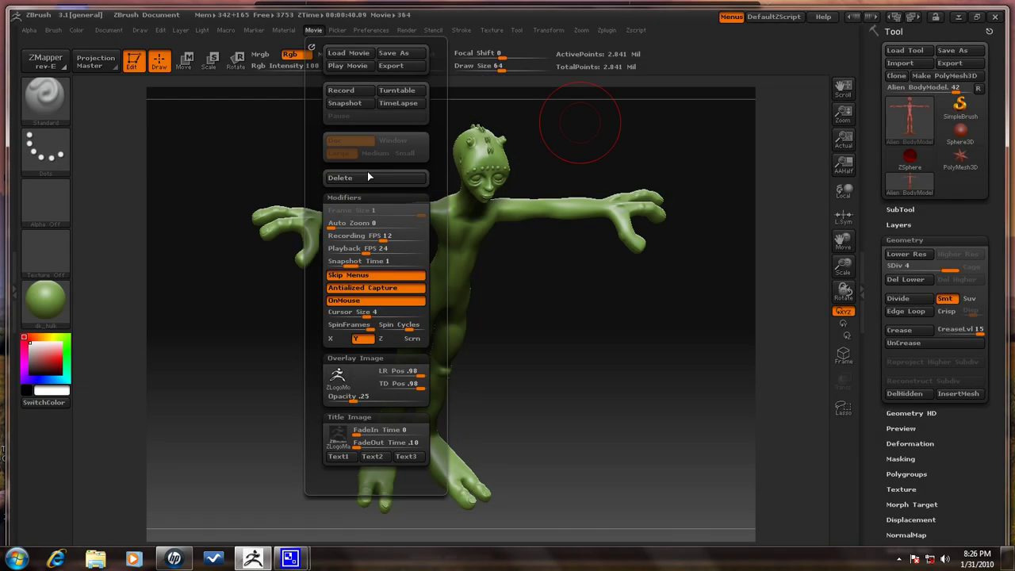
# - Delete the recorded movie without saving it and start a new time-lapse recording while rotating the alien model onto its side
pyautogui.click(369, 177)
pyautogui.click(517, 319)
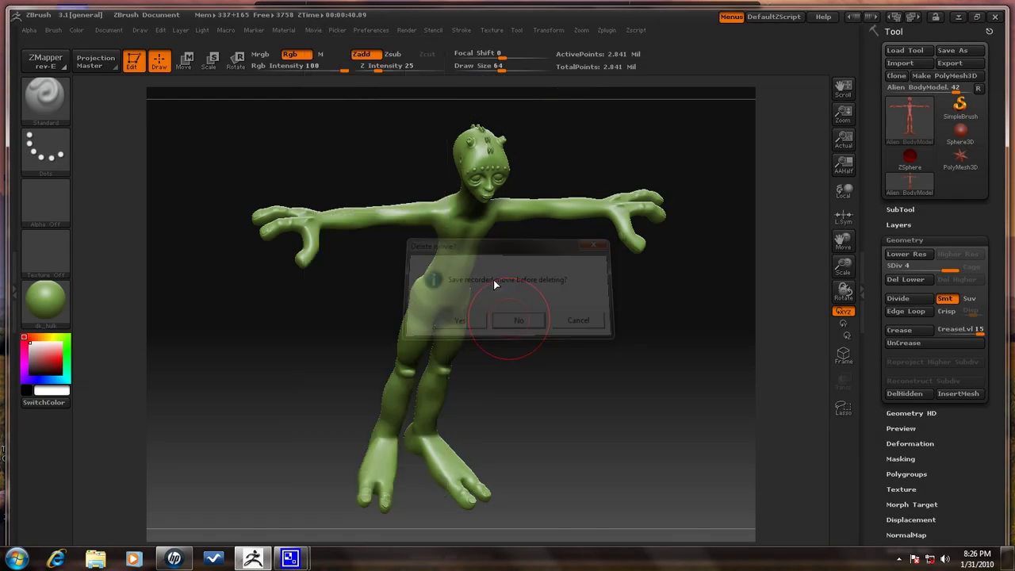
pyautogui.click(313, 30)
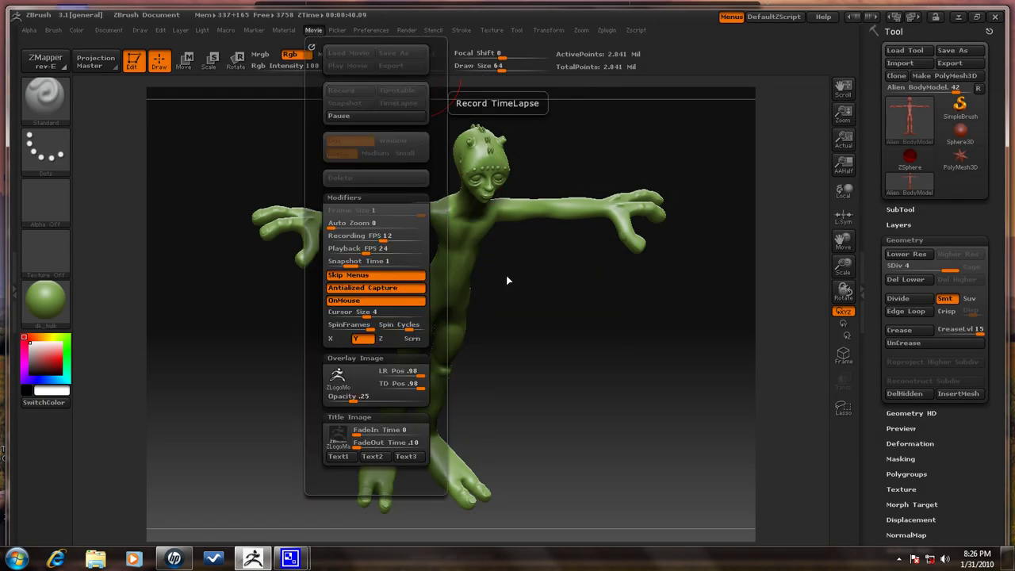
pyautogui.keyDown('shift'); pyautogui.moveTo(506, 276); pyautogui.dragTo(356, 283); pyautogui.keyUp('shift')
pyautogui.moveTo(383, 460); pyautogui.dragTo(415, 424)
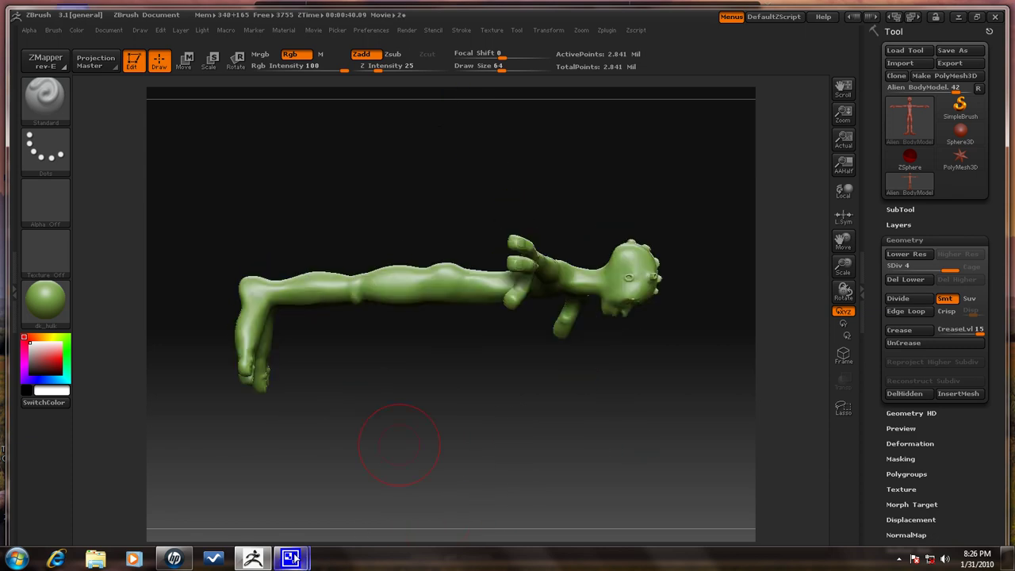
# - Bring up CamStudio, rotate the alien further during the time-lapse, and pause and play back the recording
pyautogui.moveTo(290, 558)
pyautogui.click(224, 475)
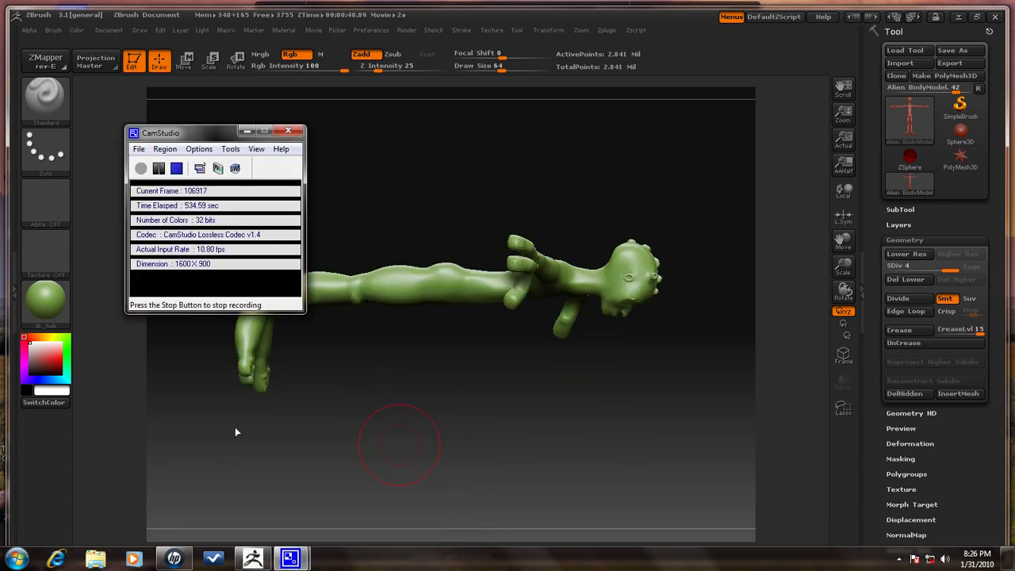
pyautogui.moveTo(235, 432); pyautogui.dragTo(432, 88)
pyautogui.click(313, 30)
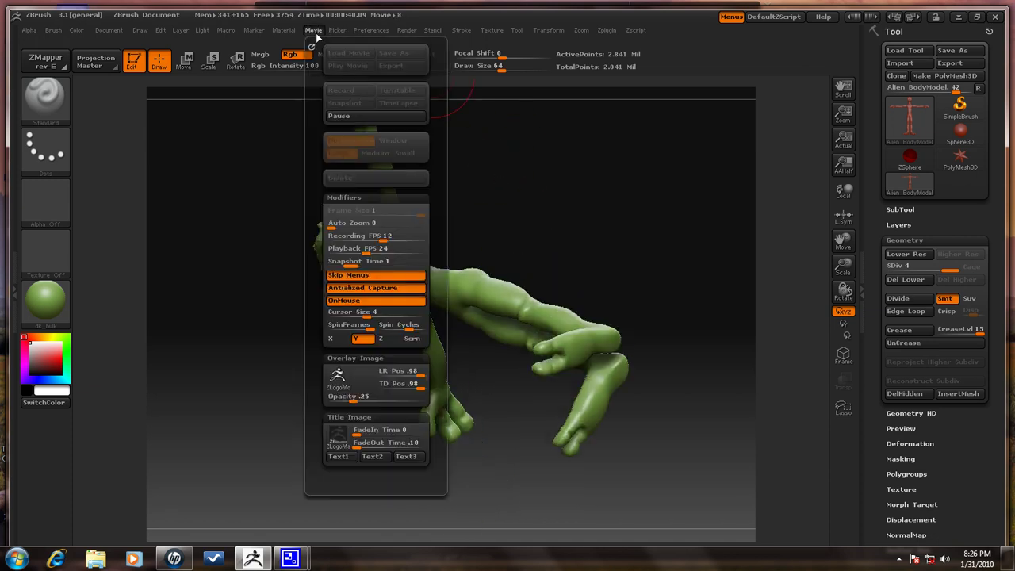
pyautogui.click(361, 118)
pyautogui.click(350, 64)
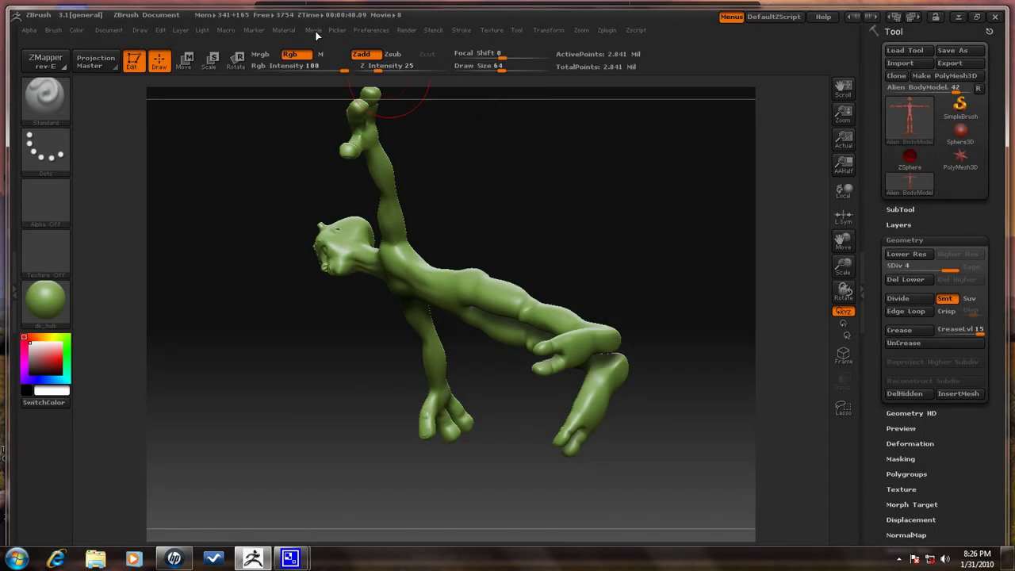
# - Delete the time-lapse movie of the alien without saving it
pyautogui.click(313, 30)
pyautogui.click(365, 178)
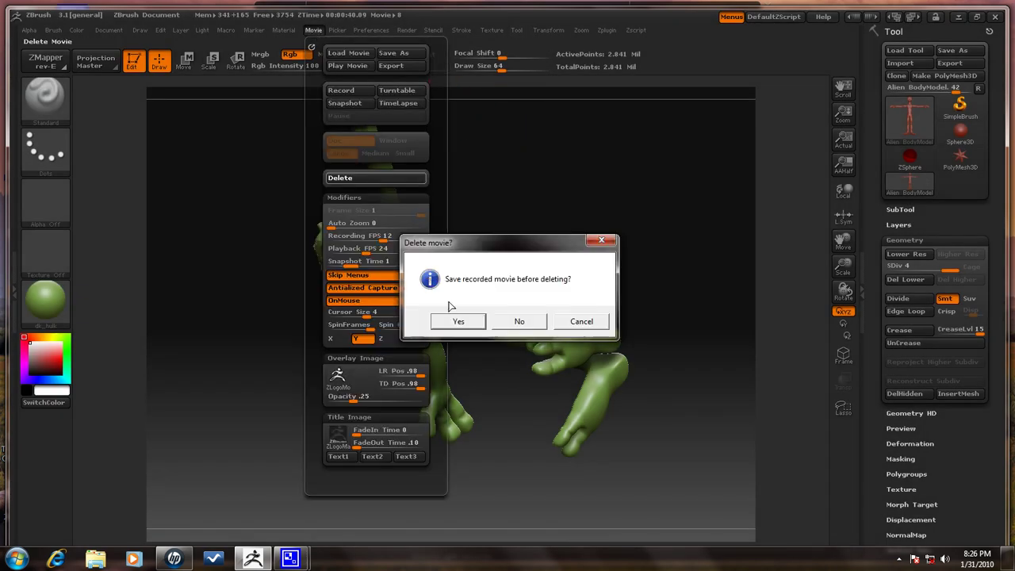
pyautogui.click(520, 322)
# - Turn off OnMouse capture and record a new movie while rotating the alien from its side toward a diagonal front view
pyautogui.click(313, 30)
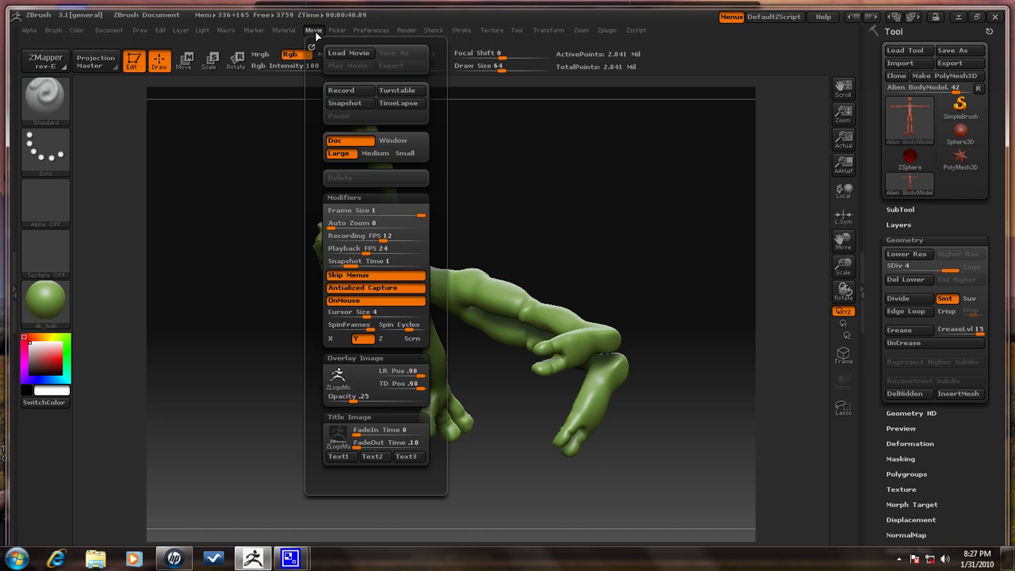
pyautogui.click(361, 303)
pyautogui.click(353, 95)
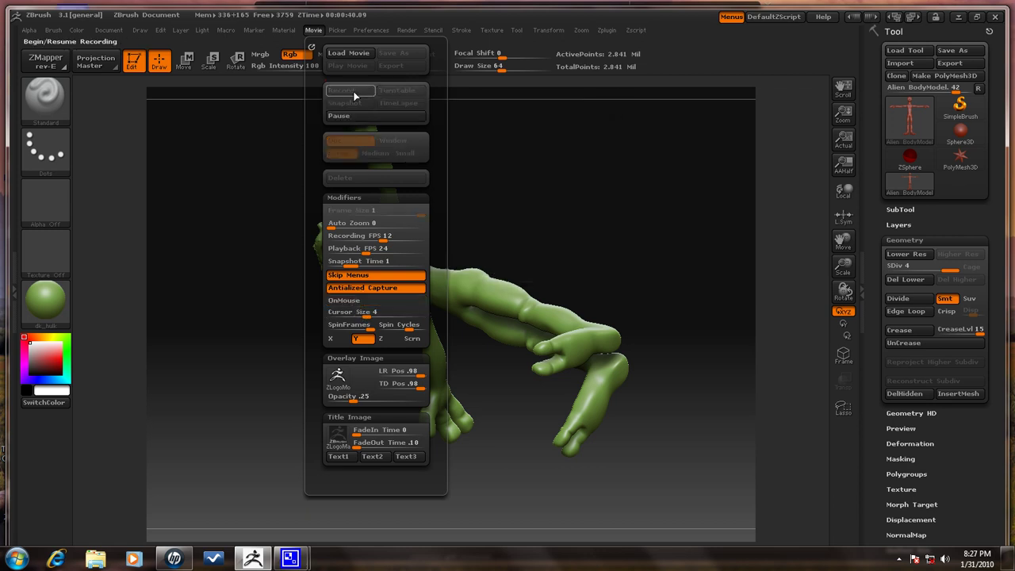
pyautogui.moveTo(460, 170); pyautogui.dragTo(395, 211)
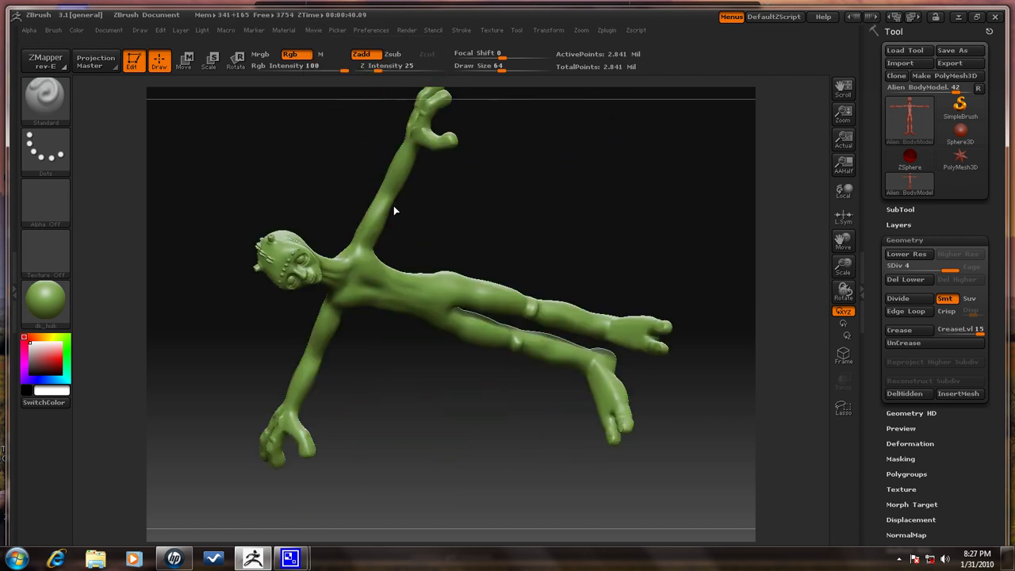
pyautogui.moveTo(475, 172); pyautogui.dragTo(574, 299)
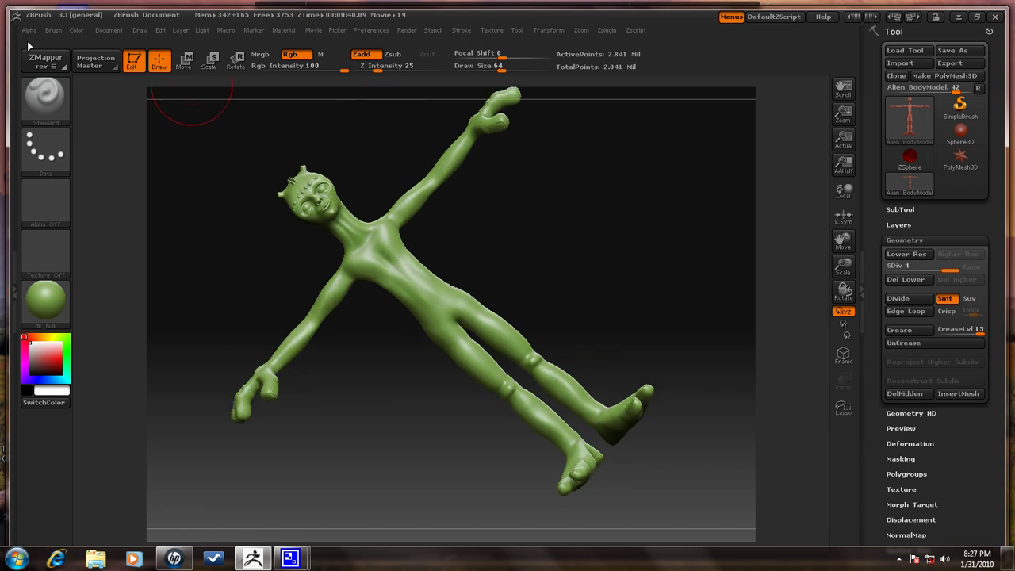
# - Bend the alien's left arm into a wavy shape and rotate the model while the movie keeps recording
pyautogui.click(45, 97)
pyautogui.click(52, 159)
pyautogui.click(313, 30)
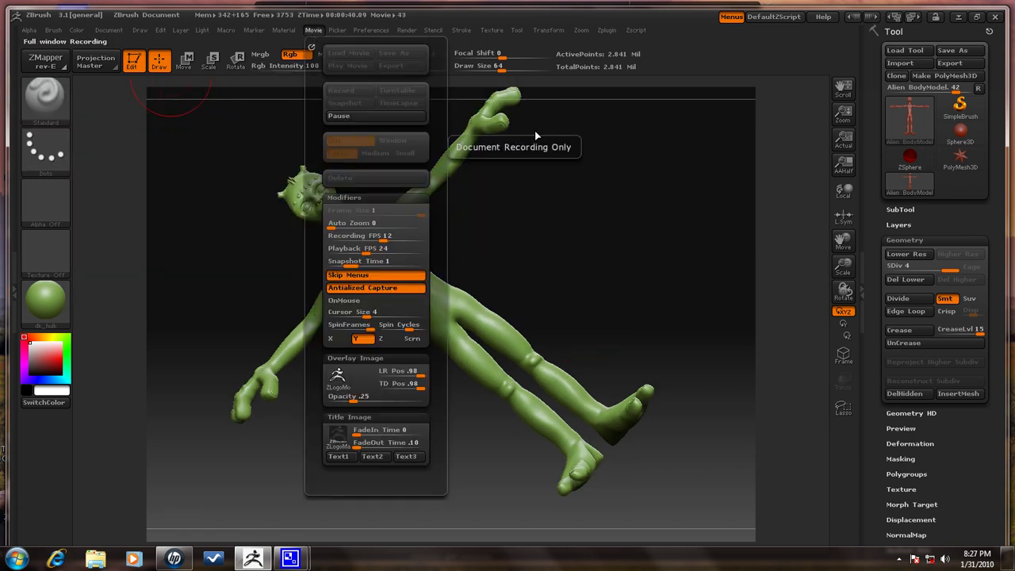
pyautogui.moveTo(759, 259)
pyautogui.mouseDown()
pyautogui.moveTo(663, 276)
pyautogui.moveTo(430, 216)
pyautogui.moveTo(401, 238)
pyautogui.moveTo(436, 264)
pyautogui.moveTo(509, 413)
pyautogui.moveTo(464, 317)
pyautogui.moveTo(454, 226)
pyautogui.mouseUp()
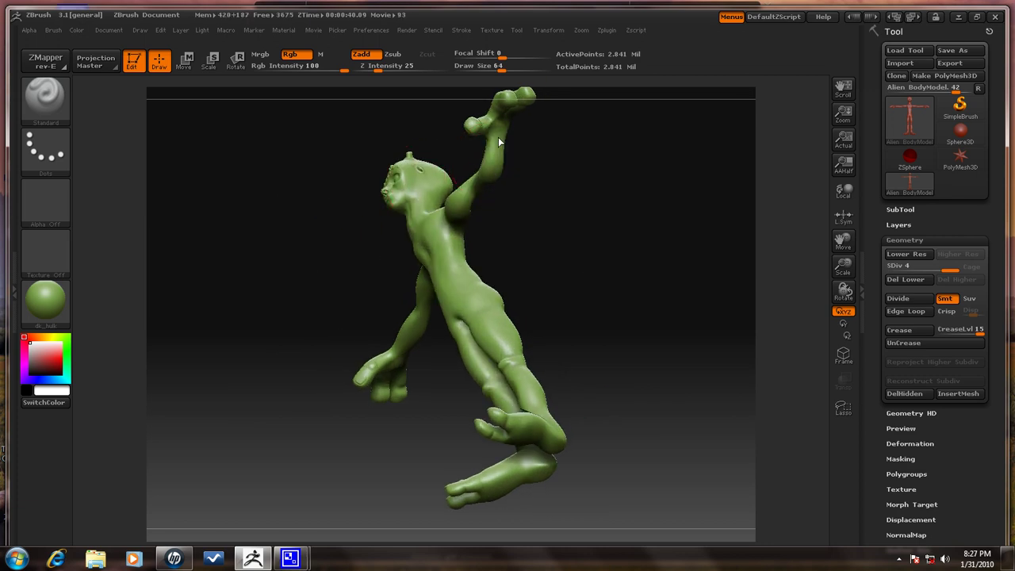
pyautogui.moveTo(495, 119)
pyautogui.mouseDown()
pyautogui.moveTo(610, 304)
pyautogui.moveTo(620, 264)
pyautogui.moveTo(616, 356)
pyautogui.moveTo(577, 372)
pyautogui.moveTo(571, 345)
pyautogui.moveTo(629, 306)
pyautogui.moveTo(587, 178)
pyautogui.mouseUp()
# - Pause the movie recording of the arm edit and play it back
pyautogui.click(314, 30)
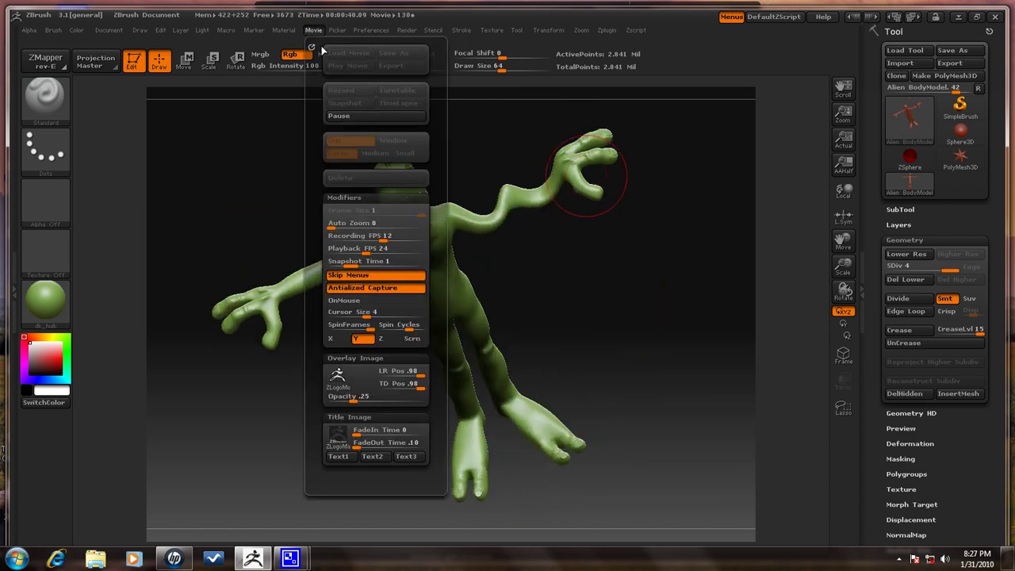
pyautogui.click(352, 118)
pyautogui.click(357, 69)
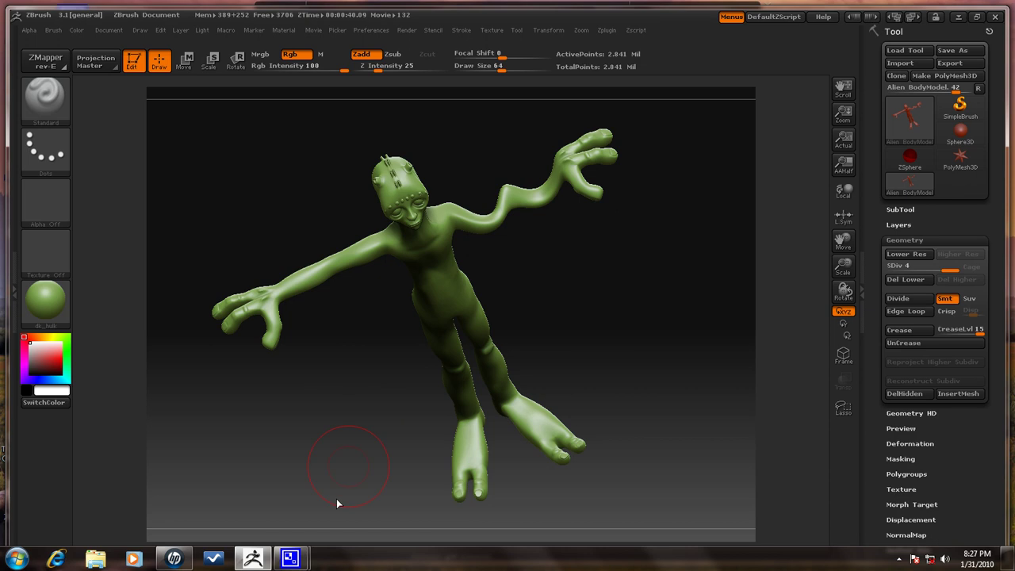
# - Snap the alien to an upright front view and bring up the CamStudio window
pyautogui.keyDown('shift'); pyautogui.moveTo(308, 435); pyautogui.dragTo(322, 372); pyautogui.keyUp('shift')
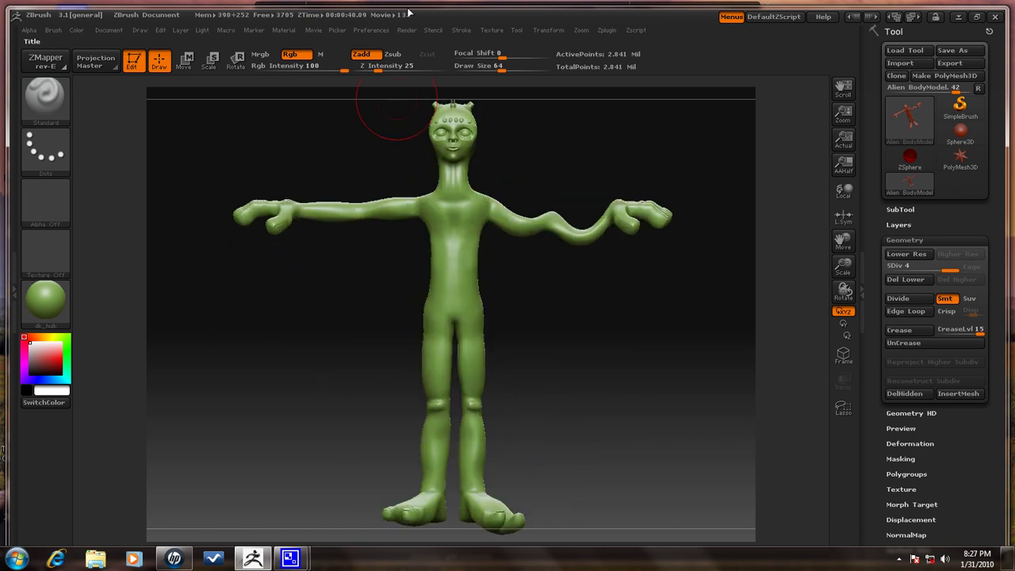
pyautogui.moveTo(289, 559)
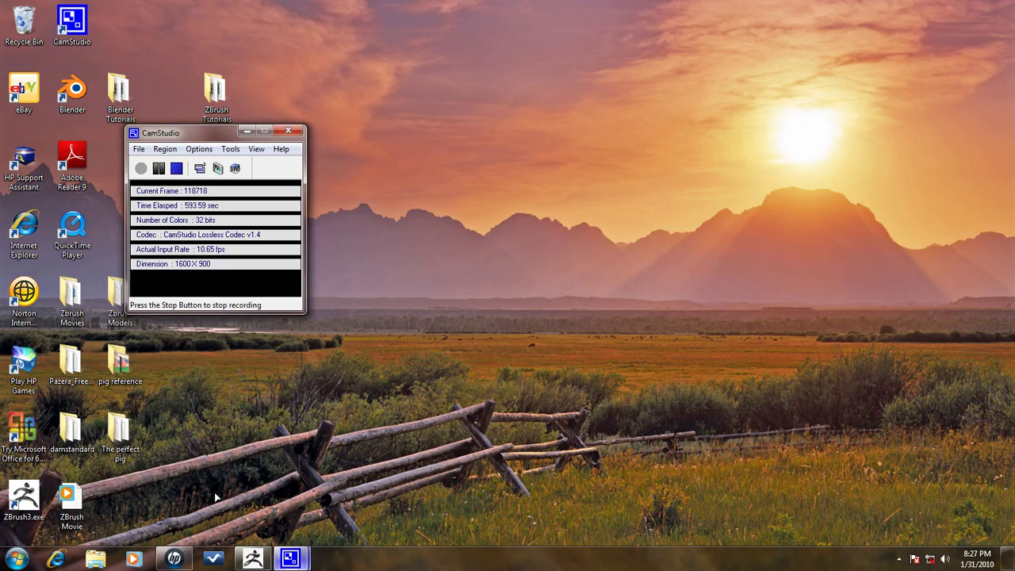
pyautogui.click(215, 498)
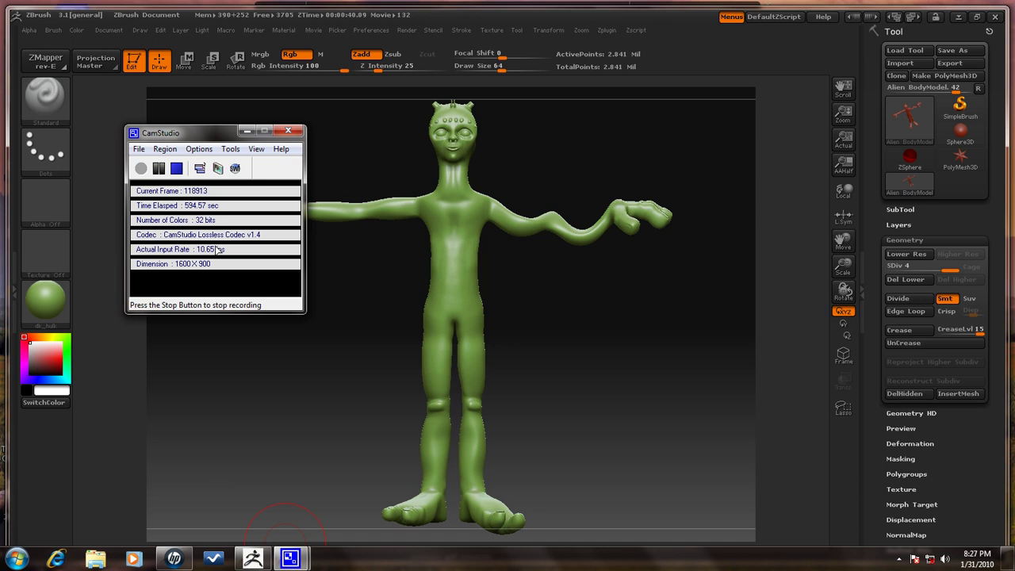